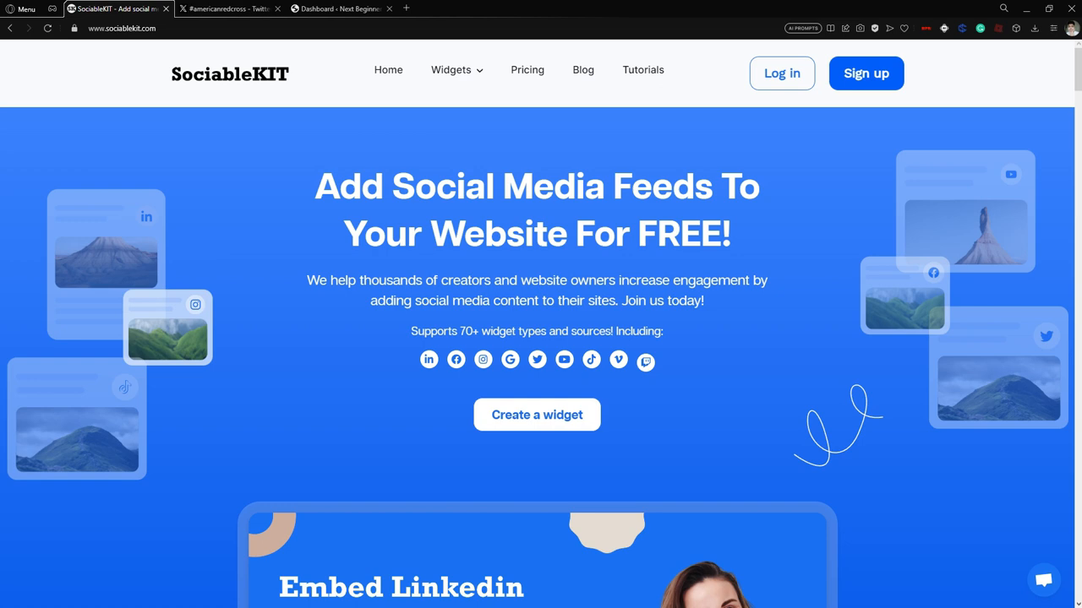
left_click(261, 6)
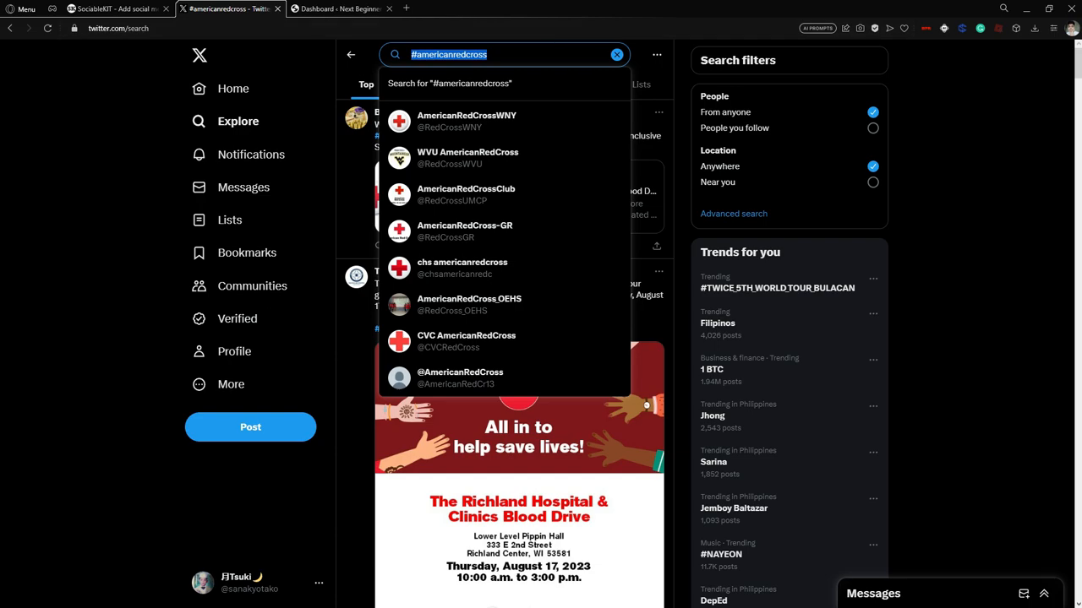
left_click(545, 49)
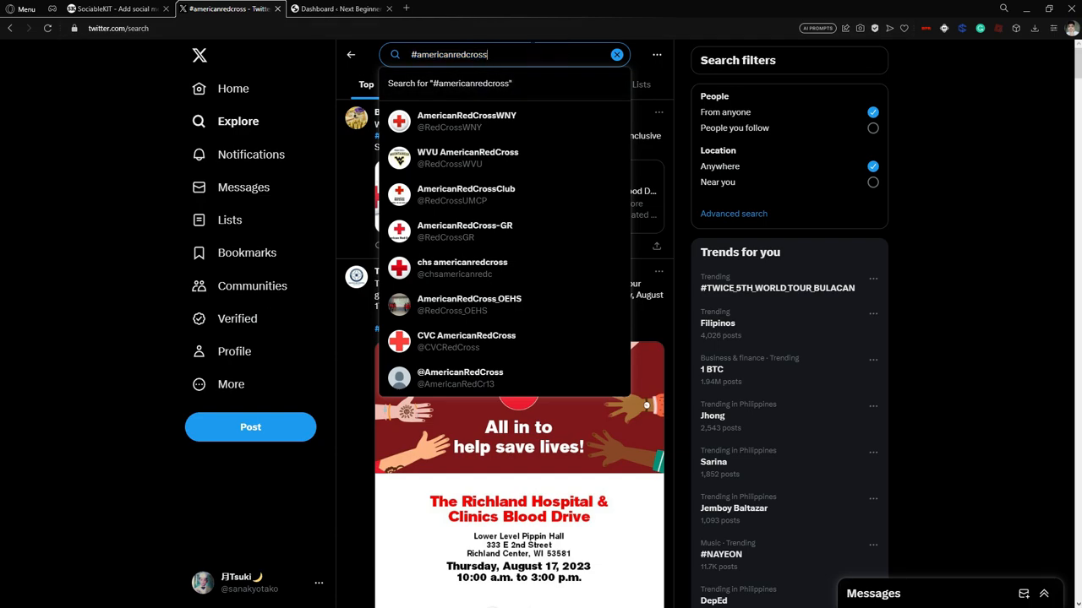
left_click(126, 7)
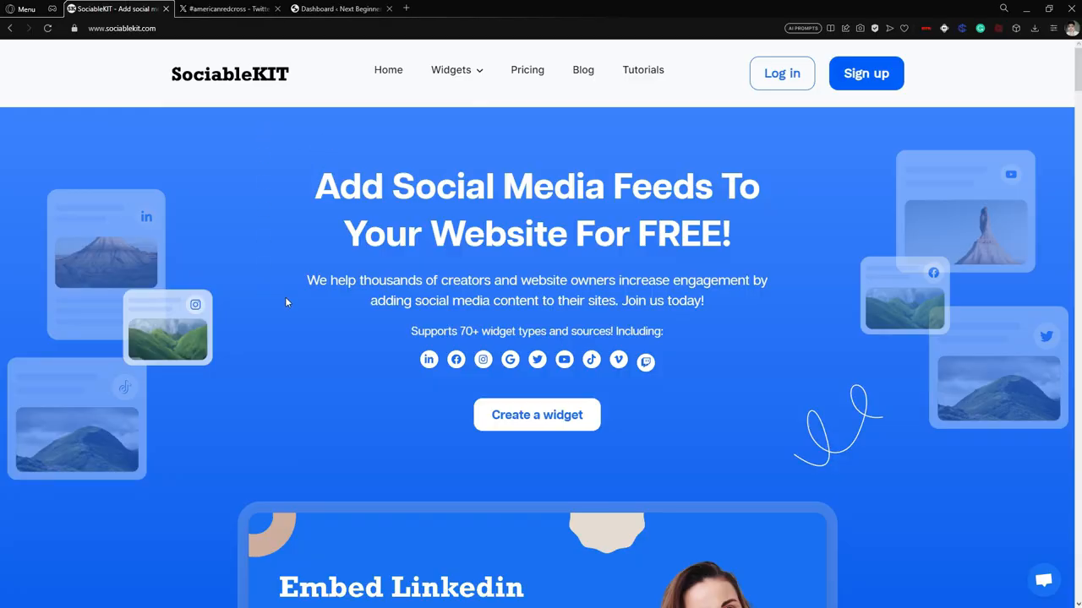
left_click(204, 28)
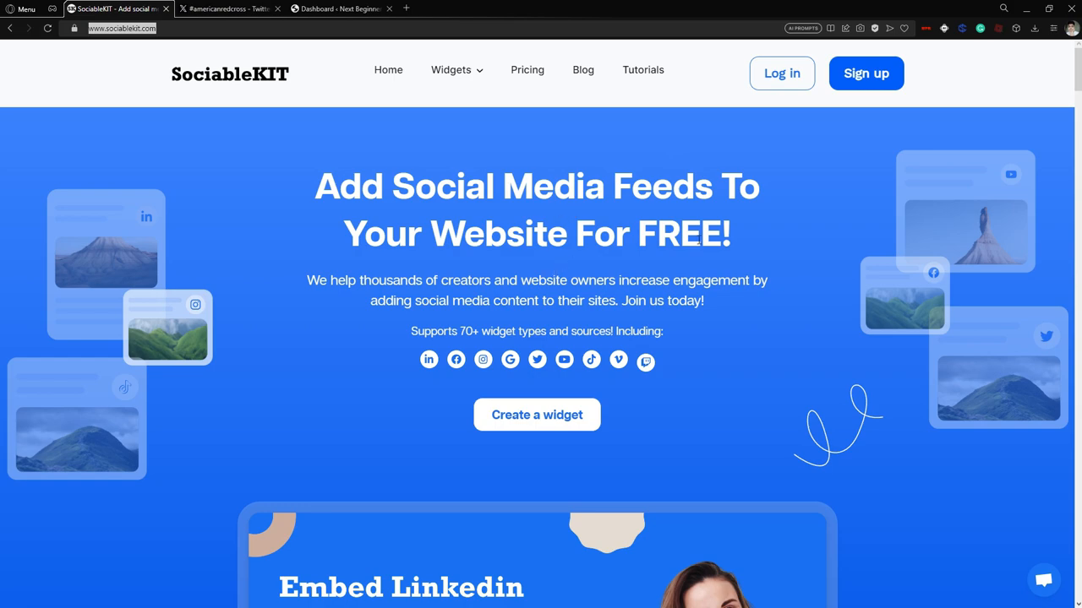
- Log in to SociableKIT and start a new widget of the type Twitter Hashtag Feed
left_click(779, 77)
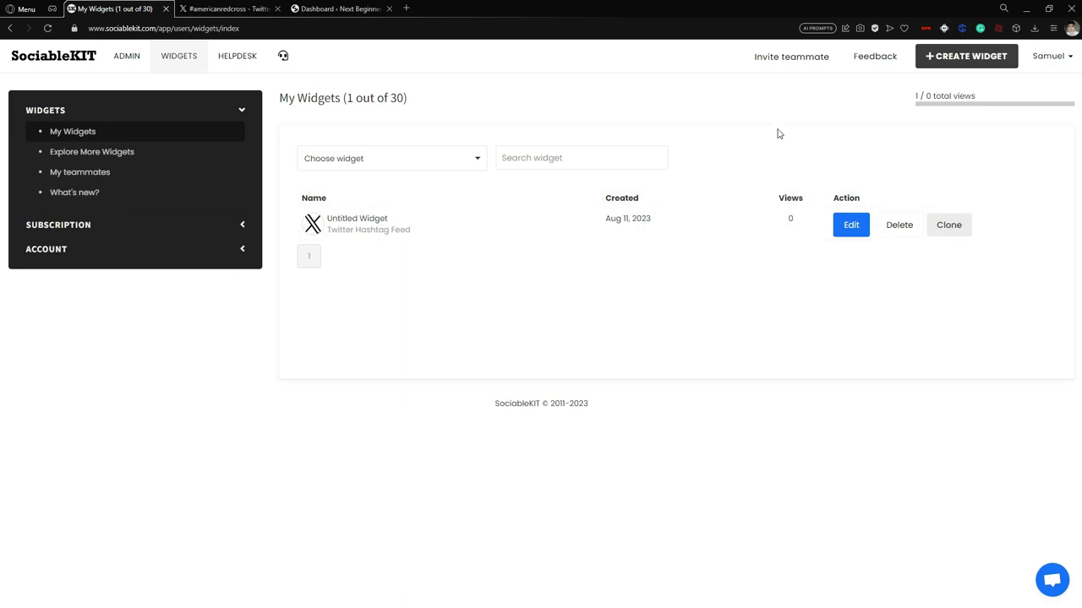
left_click(976, 62)
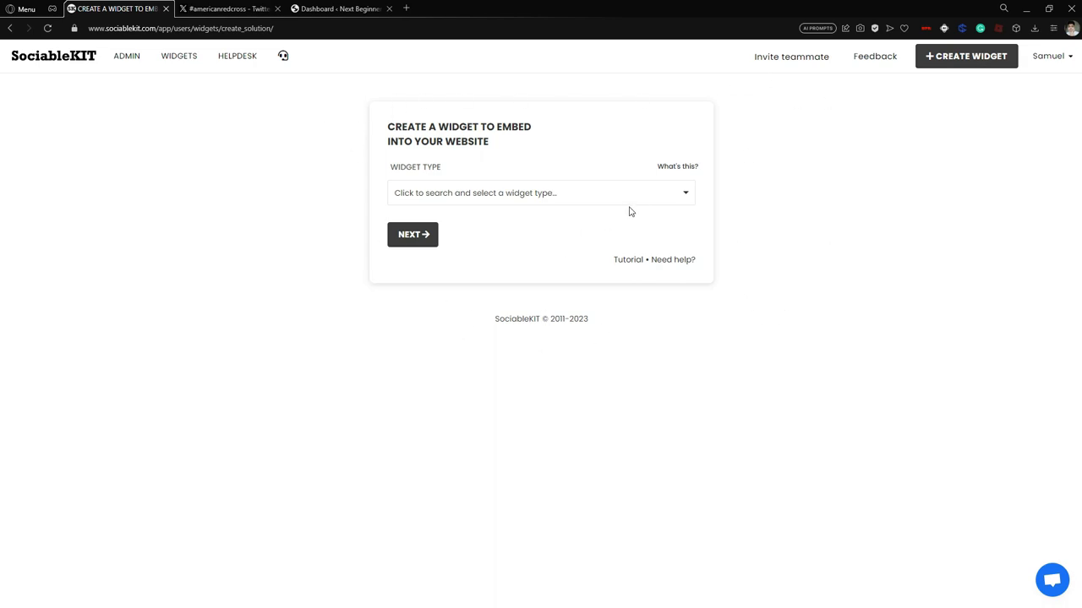
left_click(685, 197)
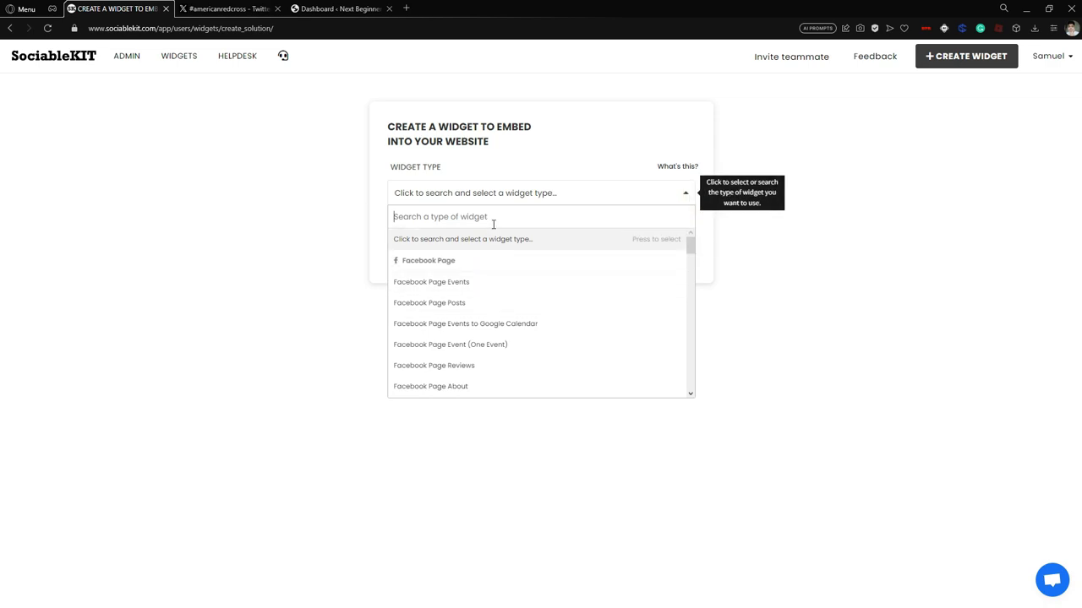
type("t")
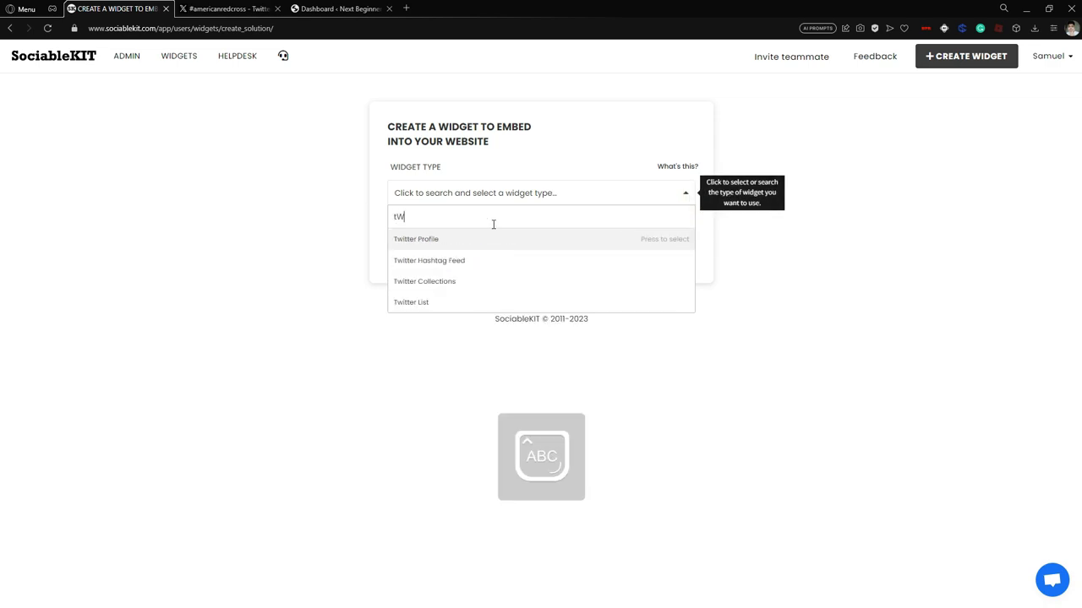
key("BackSpace")
type("Twitt")
left_click(505, 262)
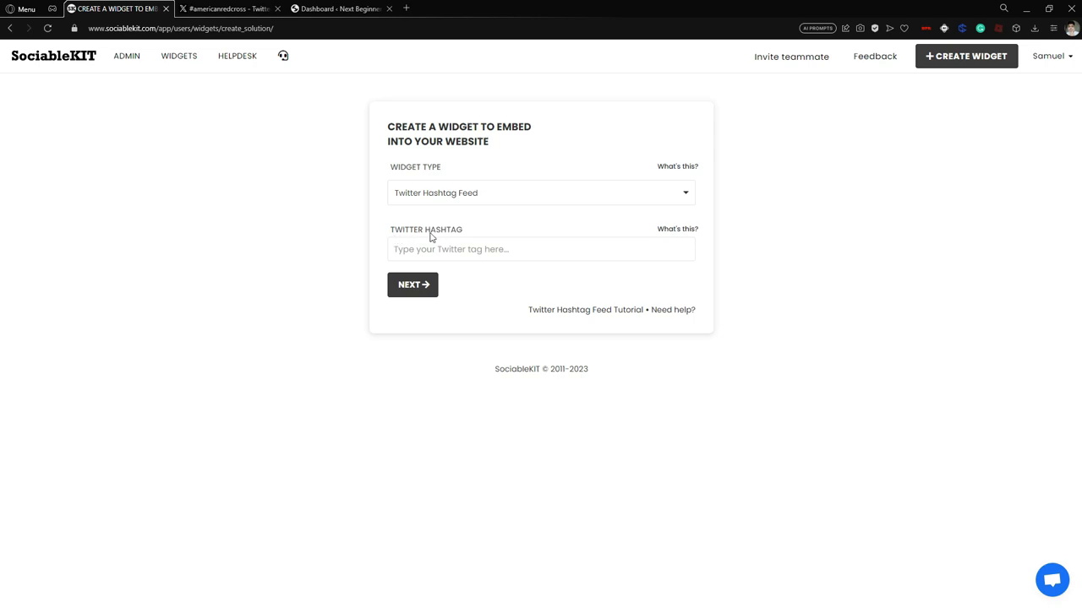
- Copy #americanredcross from the Twitter search and submit it as the new widget's Twitter hashtag
left_click(228, 9)
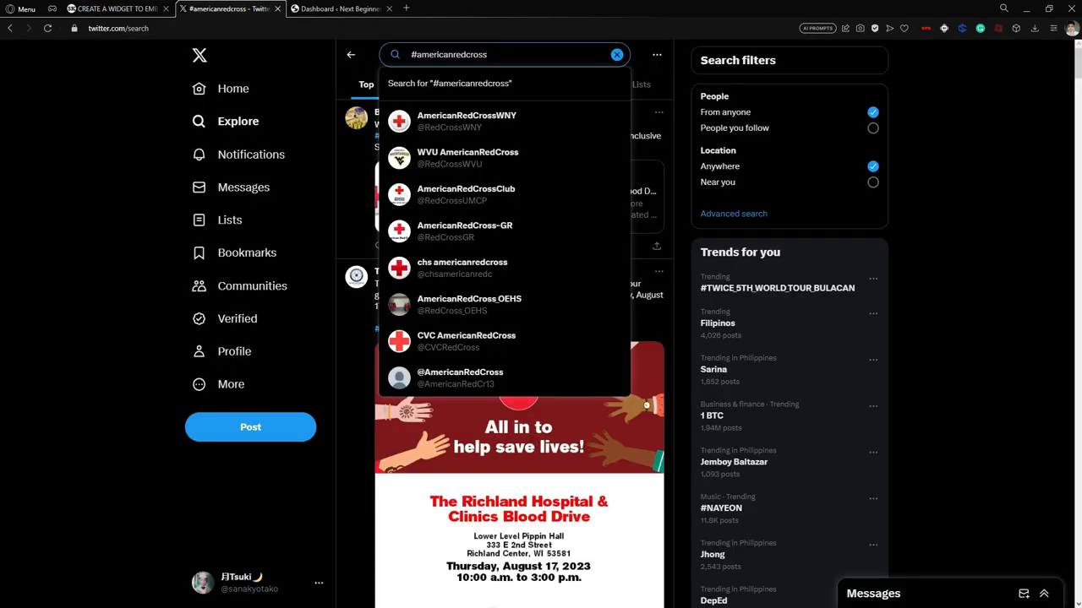
left_click_drag(516, 55, 404, 59)
right_click(433, 54)
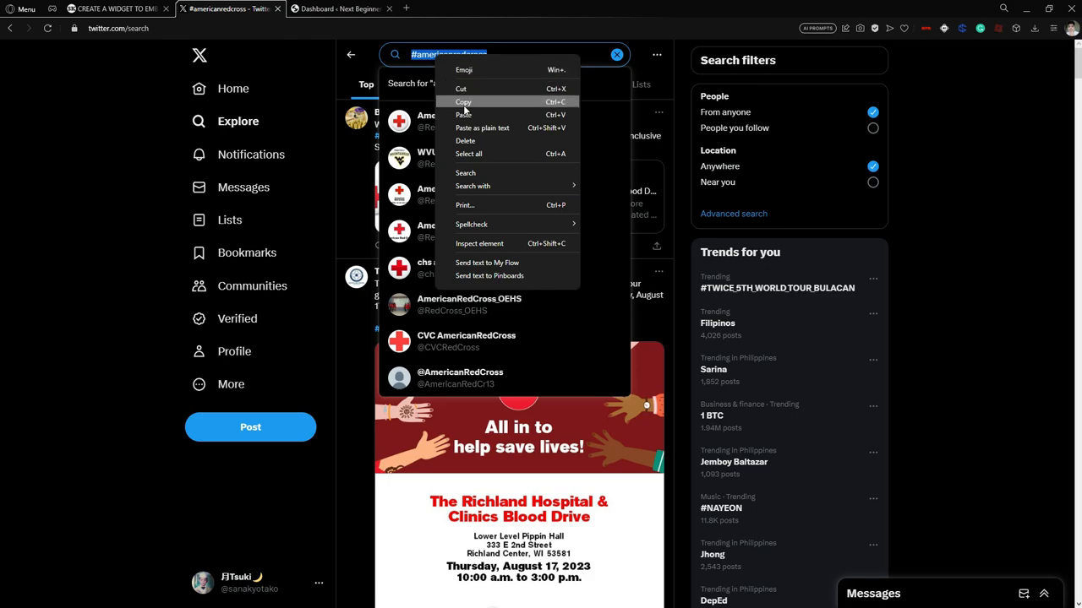
left_click(465, 103)
left_click(114, 9)
right_click(483, 248)
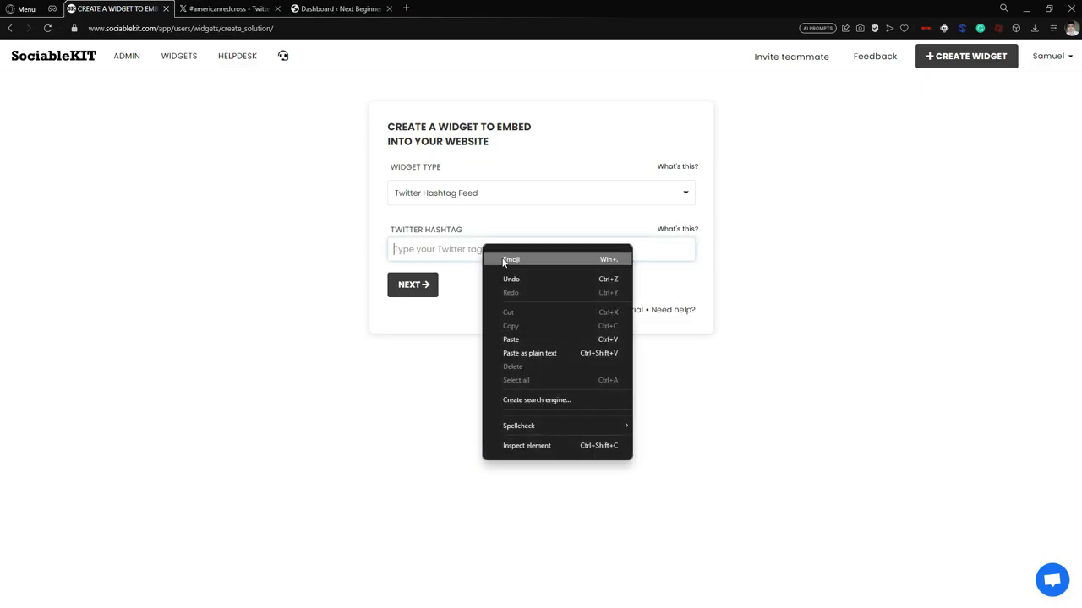
left_click(524, 340)
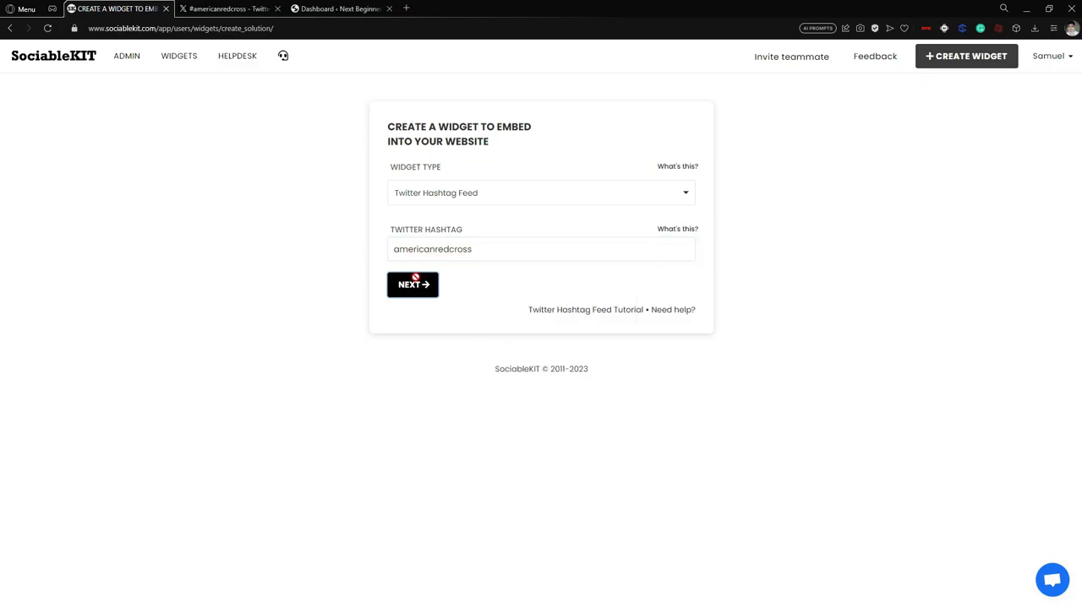
left_click(412, 285)
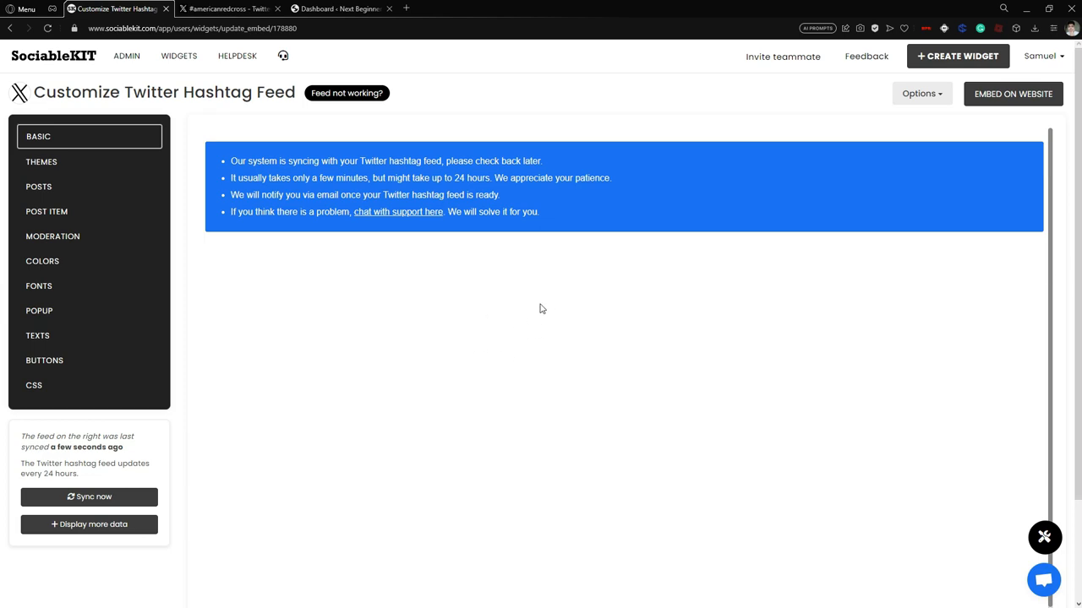
- Examine the posts in the widget's feed preview and compare them with Twitter's #americanredcross search results
left_click(251, 163)
left_click(279, 170)
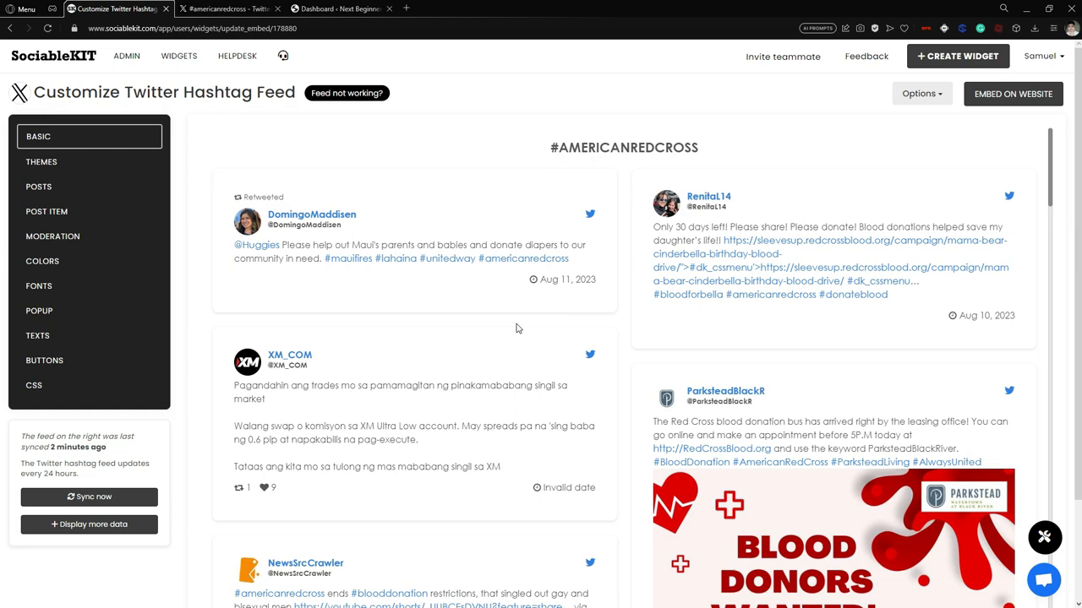
scroll(597, 301, "down", 7)
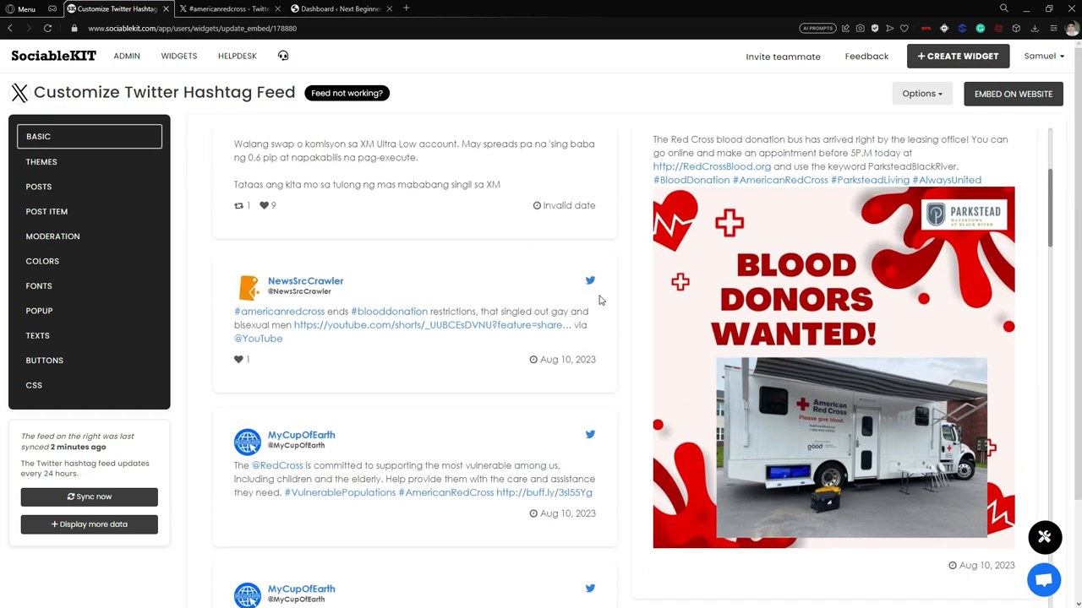
scroll(633, 285, "down", 5)
scroll(633, 290, "up", 5)
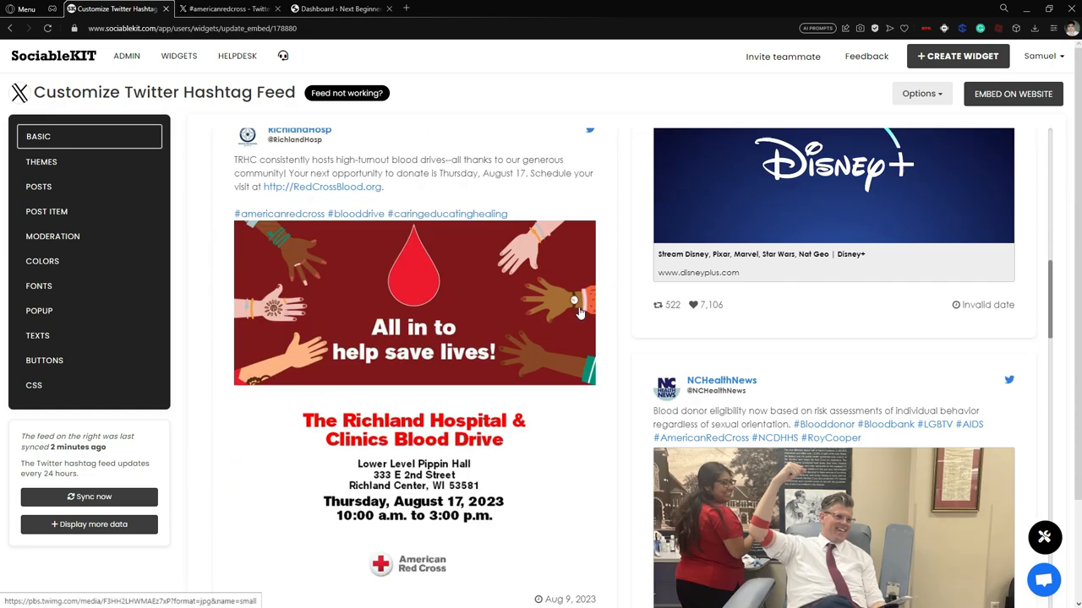
scroll(416, 432, "up", 5)
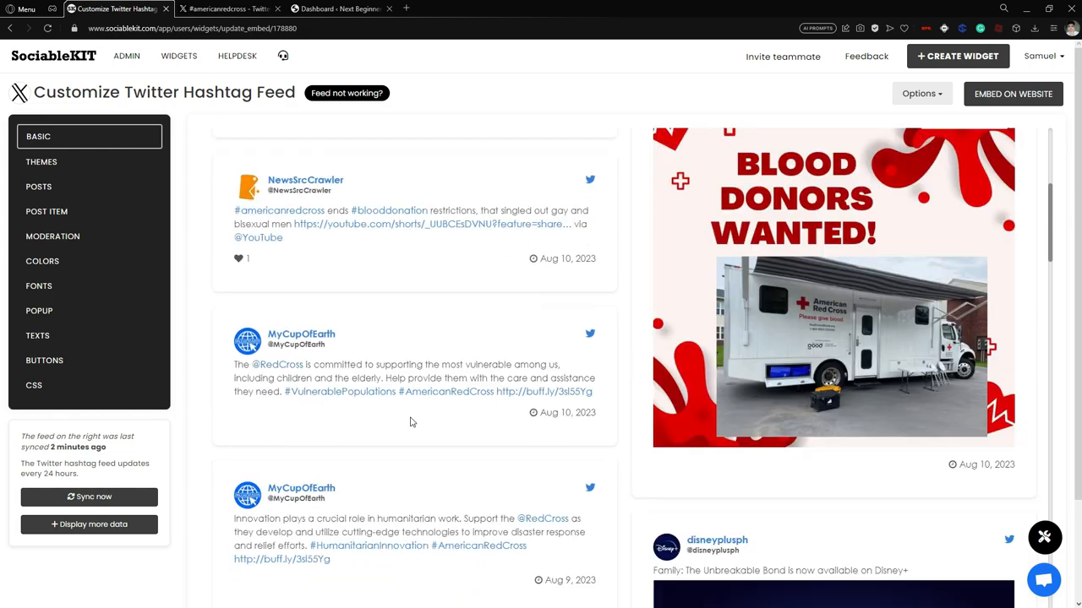
scroll(726, 287, "up", 2)
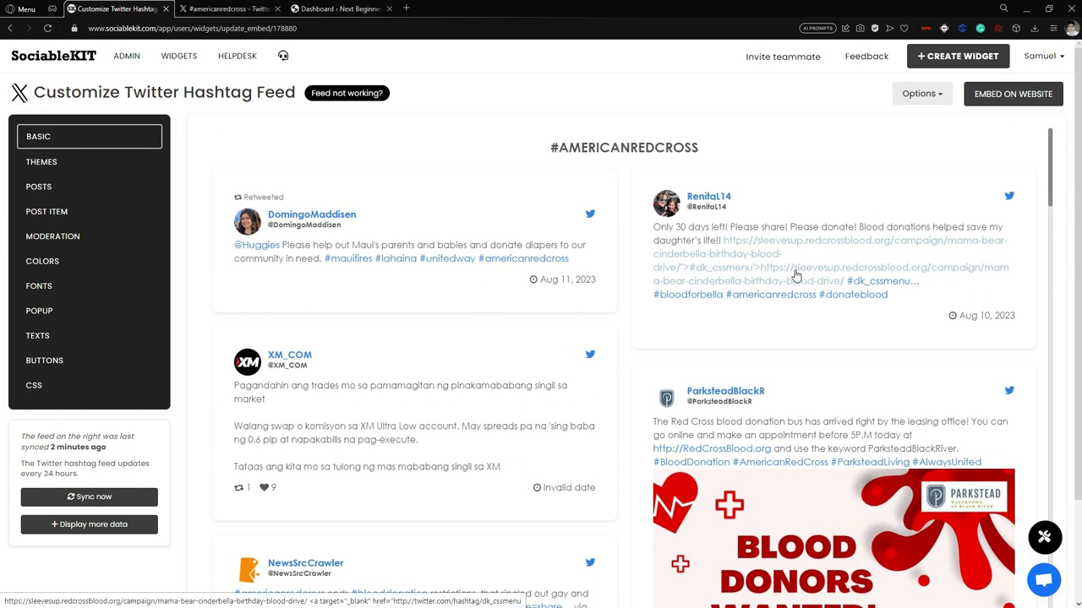
left_click(776, 301)
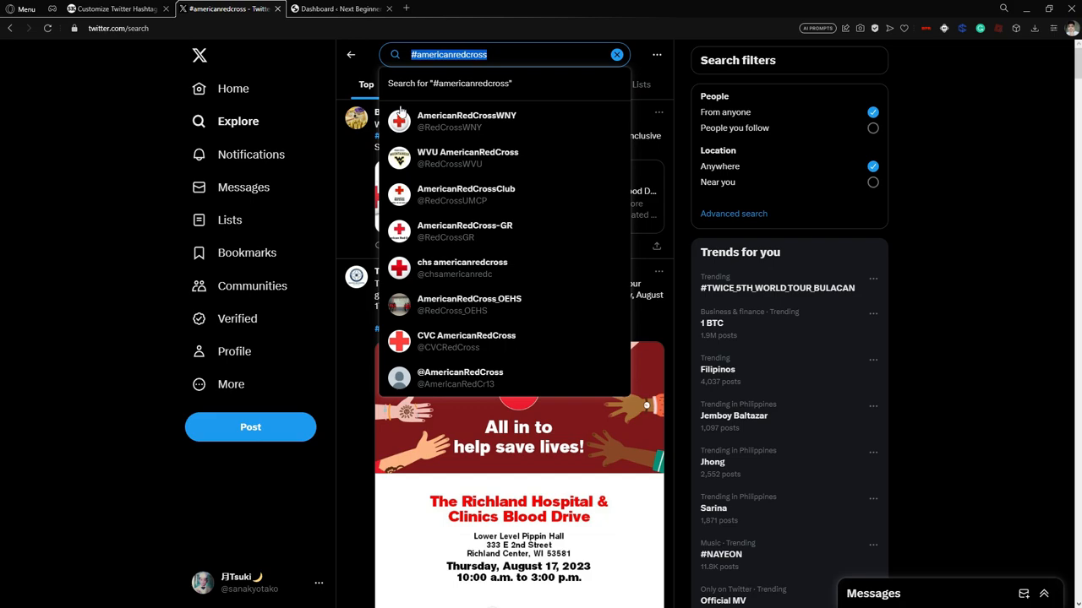
left_click(1018, 127)
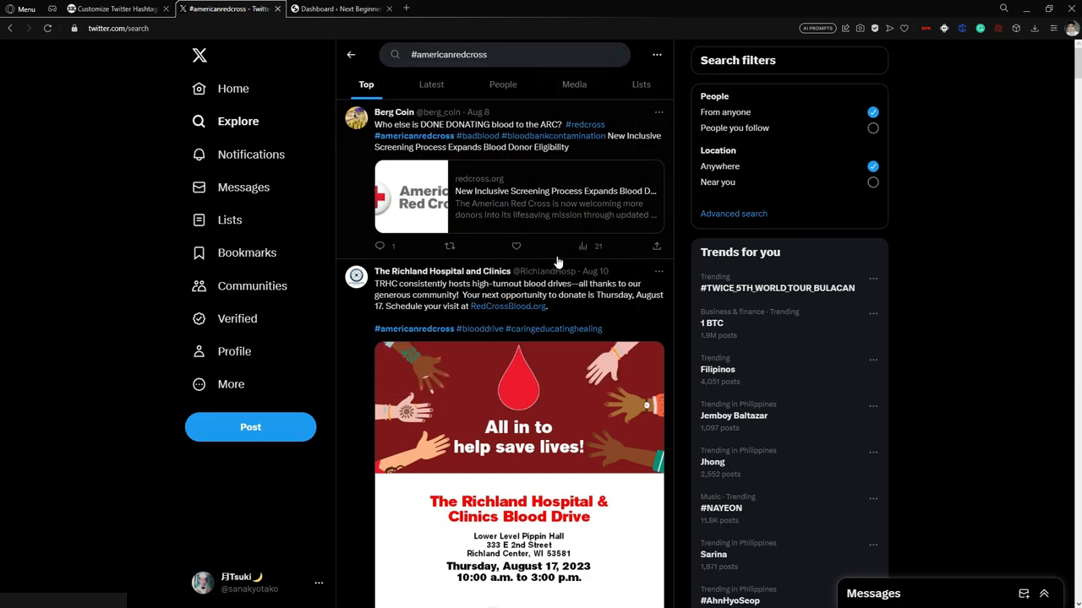
scroll(500, 197, "down", 1)
scroll(515, 207, "down", 16)
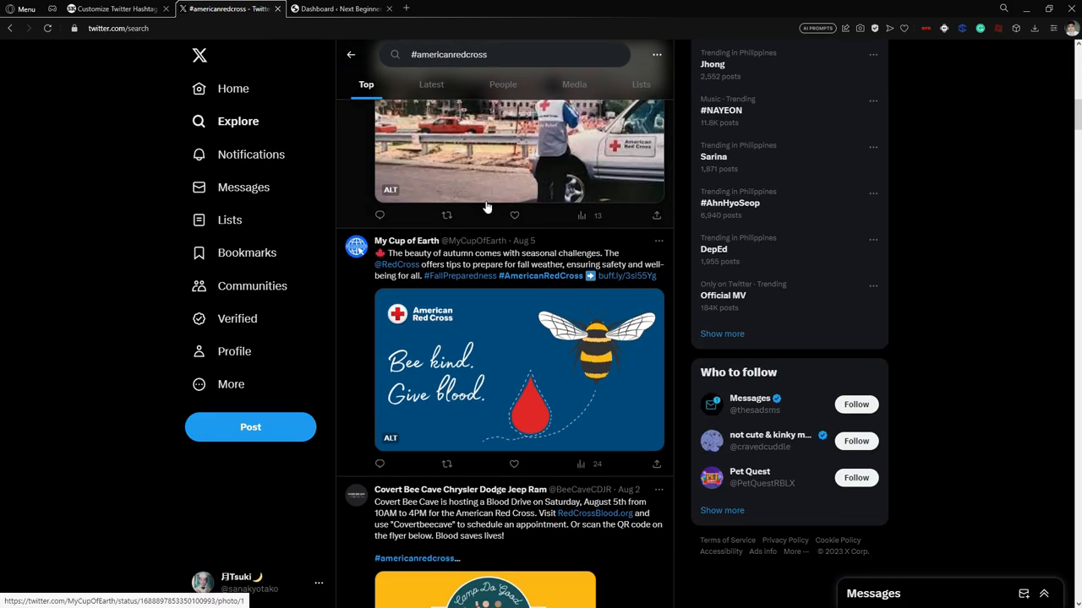
scroll(486, 208, "up", 16)
left_click(114, 9)
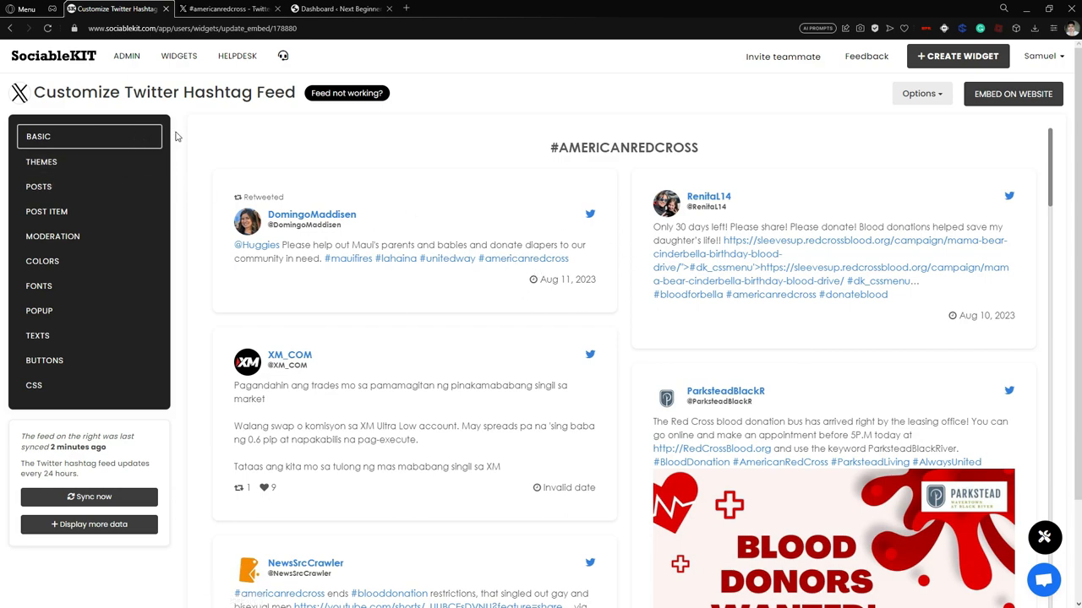
- Enter TwitterHashtag as the widget's name in its basic settings
left_click(114, 138)
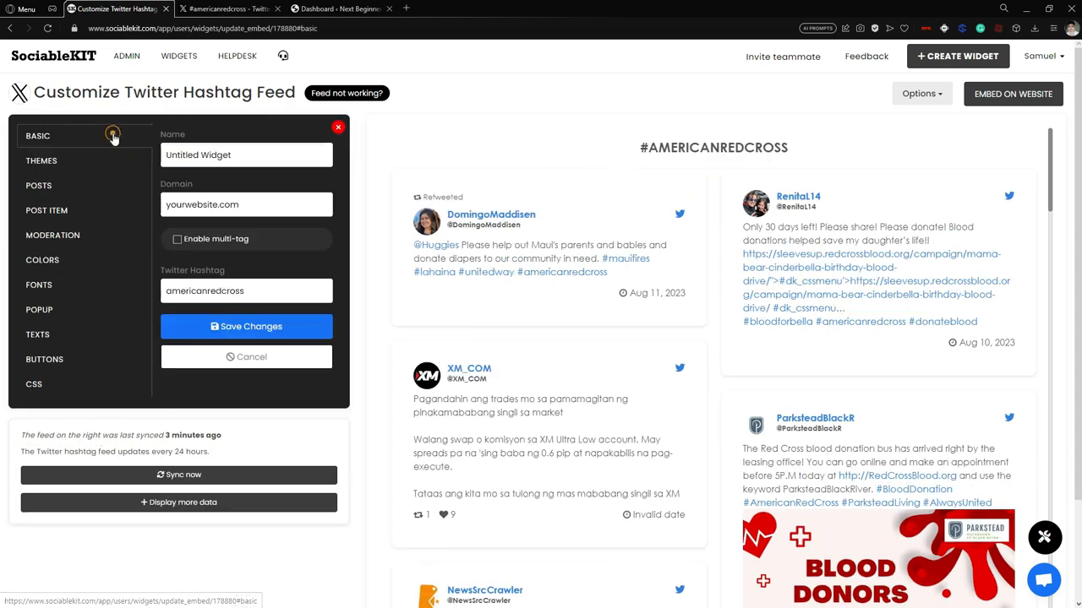
triple_click(255, 158)
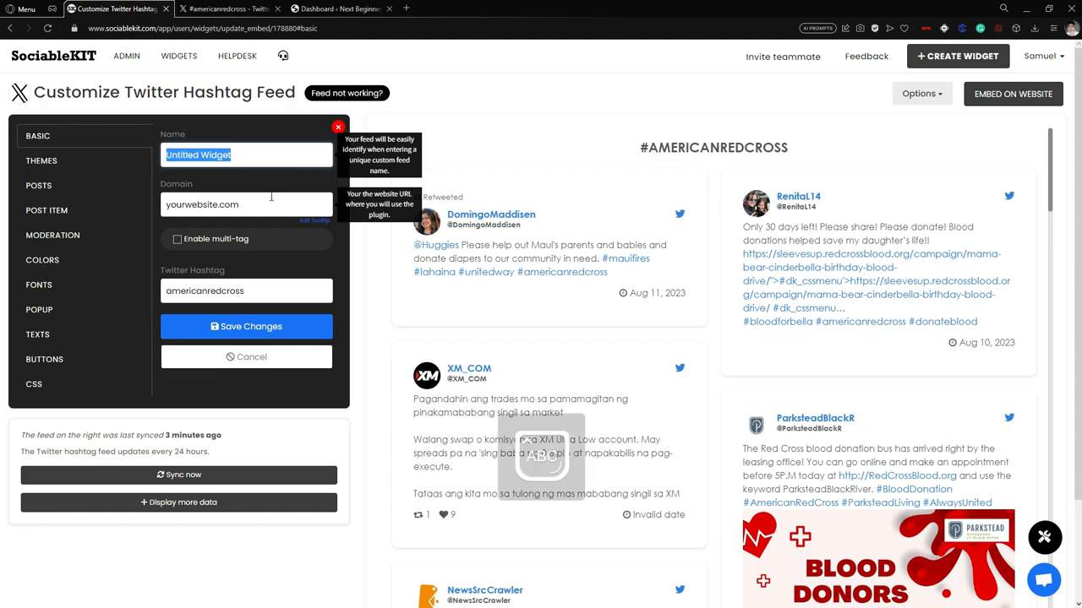
type("TwitterHashtag")
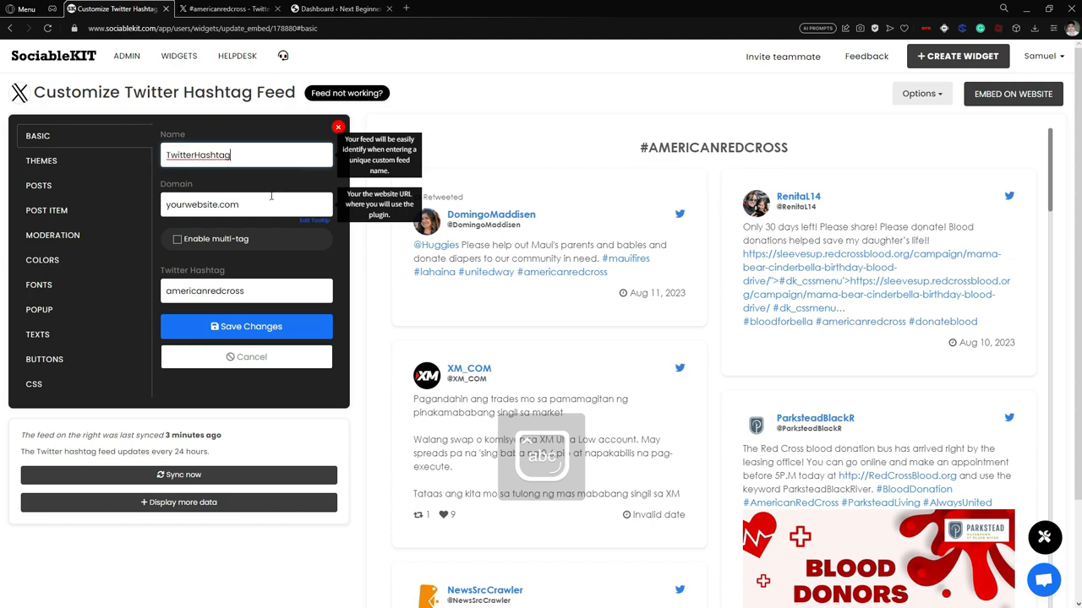
- Set the widget's domain to AMRCHST.com and save the basic settings
double_click(269, 204)
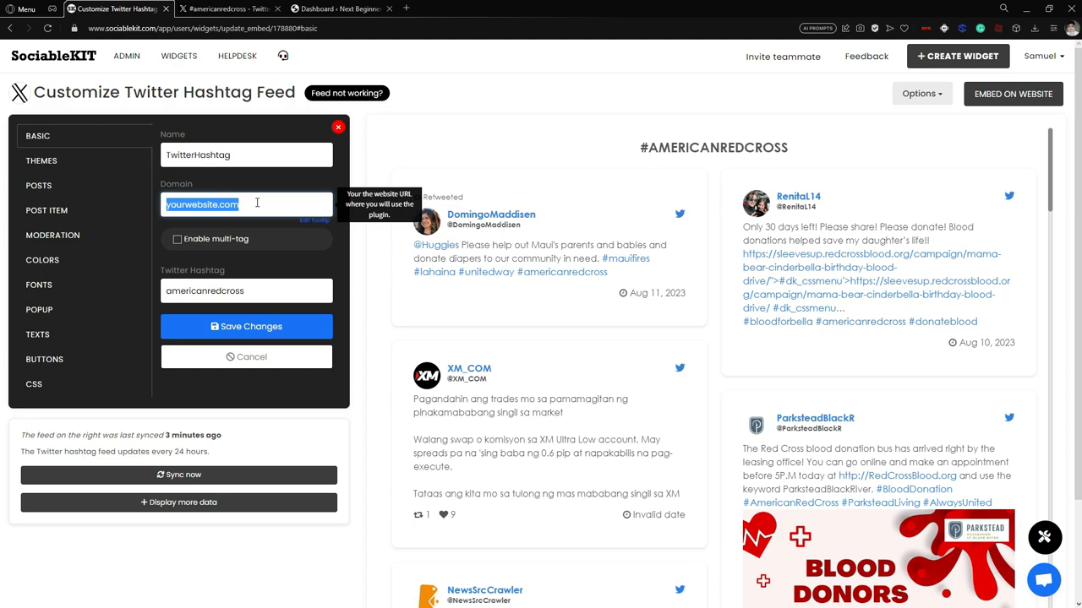
key("Caps_Lock")
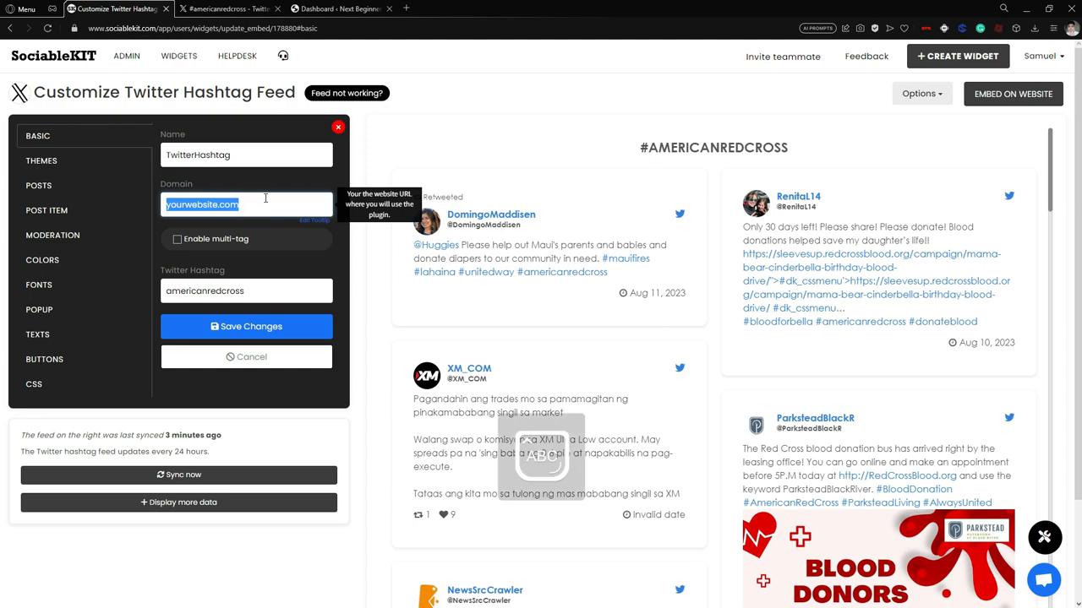
type("AM")
key("Caps_Lock")
type("r")
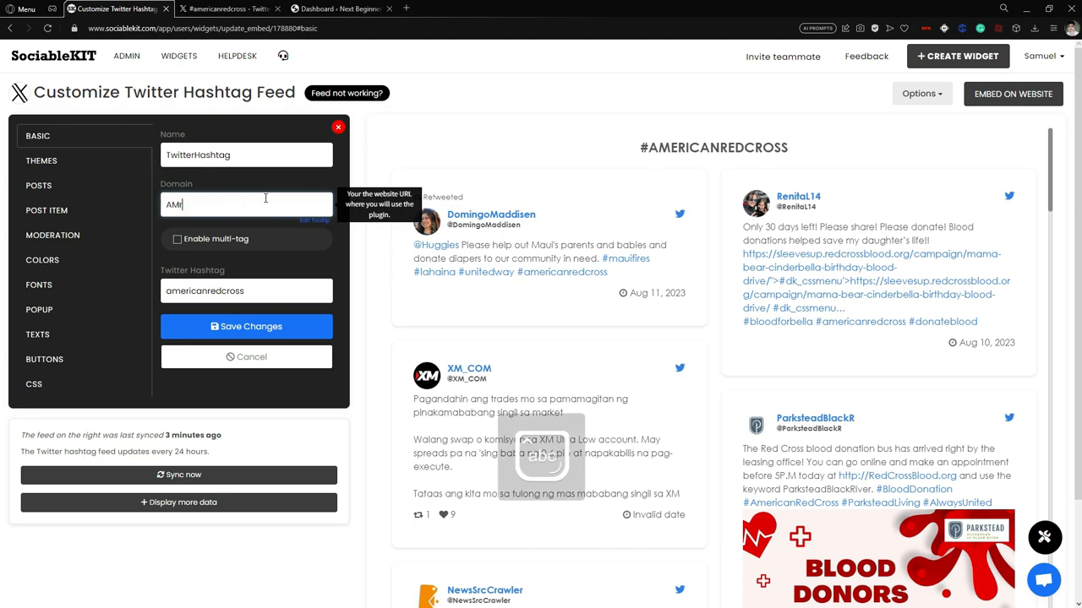
key("BackSpace")
key("Caps_Lock")
type("RCHT")
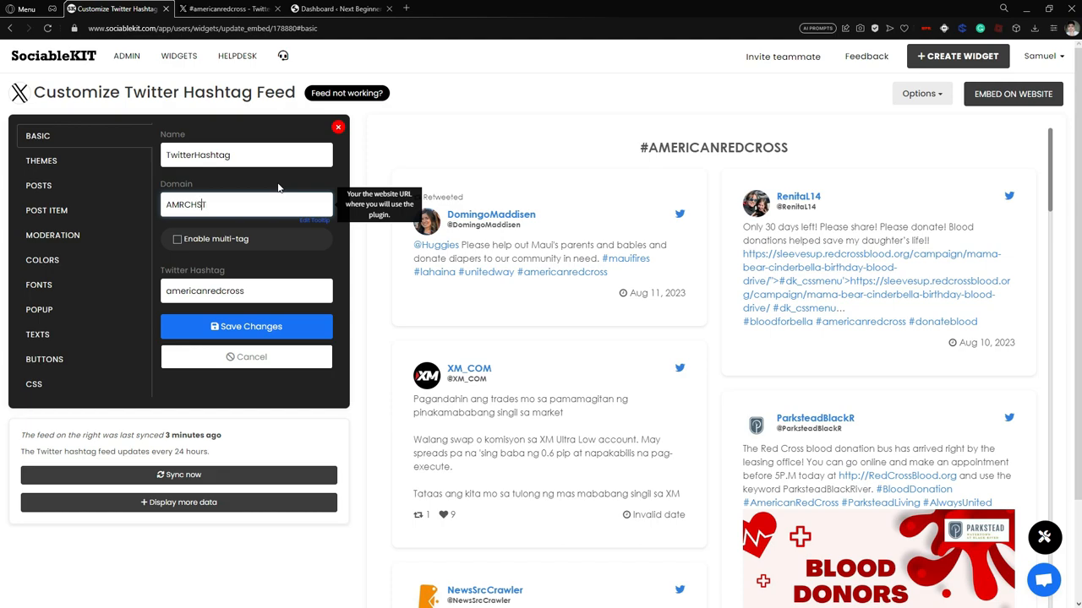
type(".com")
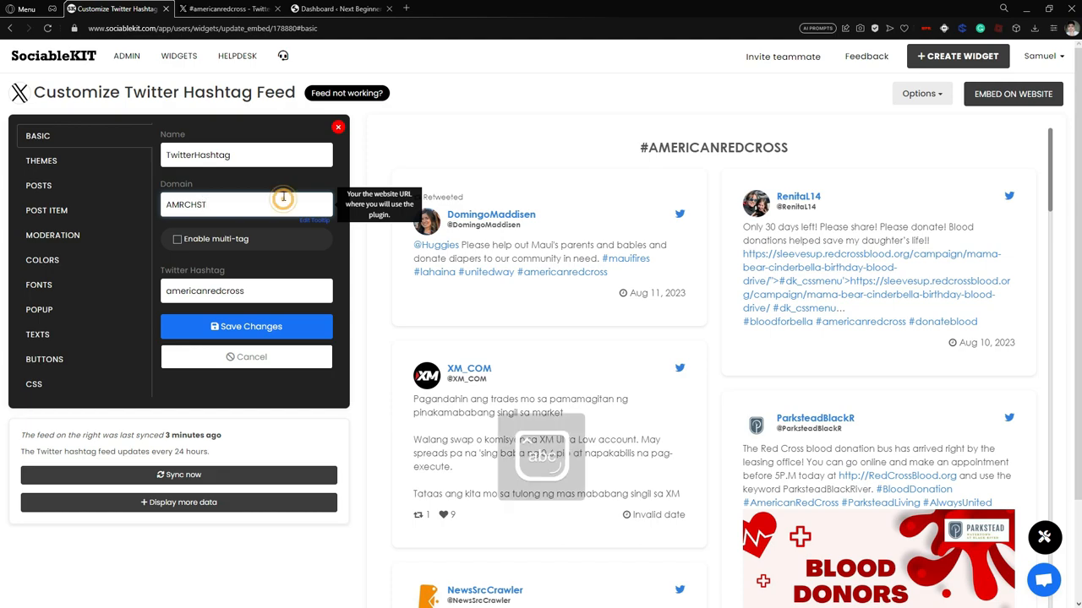
left_click(272, 326)
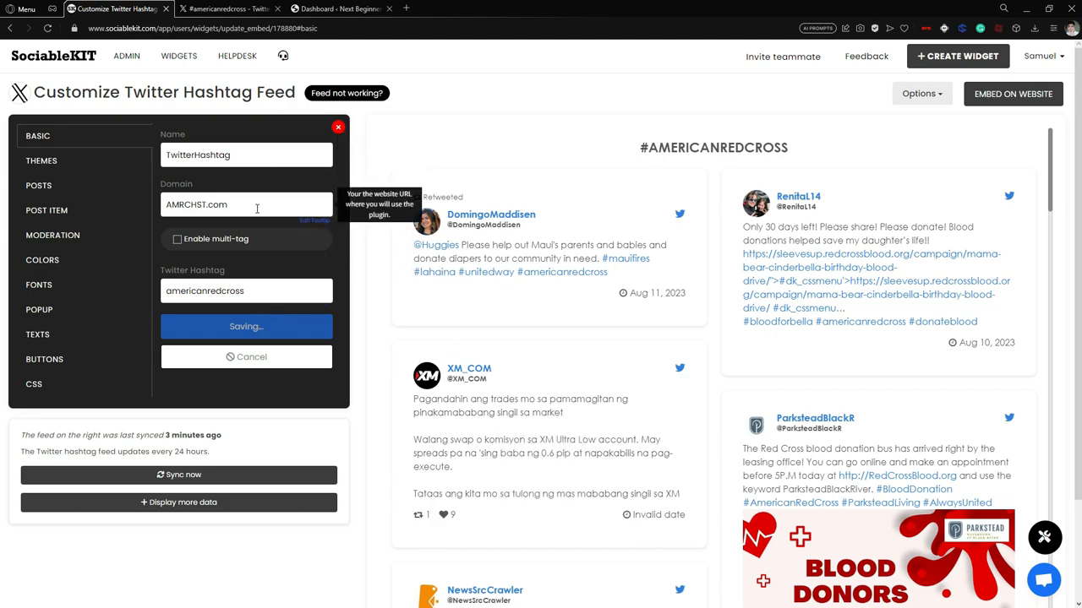
- Change the widget's color theme to Masikap Theme and check the recolored posts in the feed preview
left_click(77, 157)
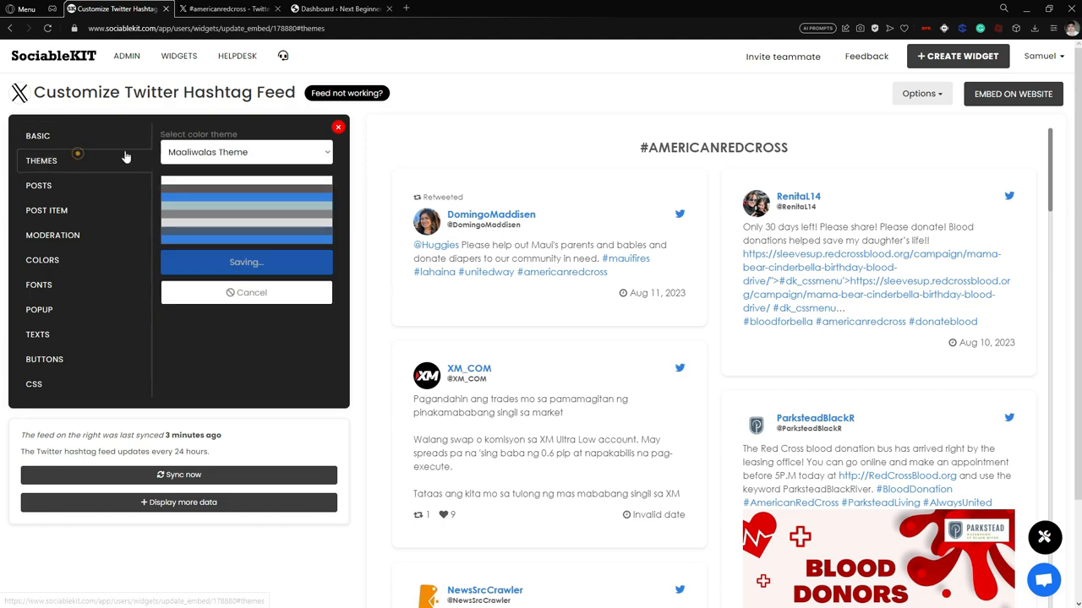
left_click(329, 153)
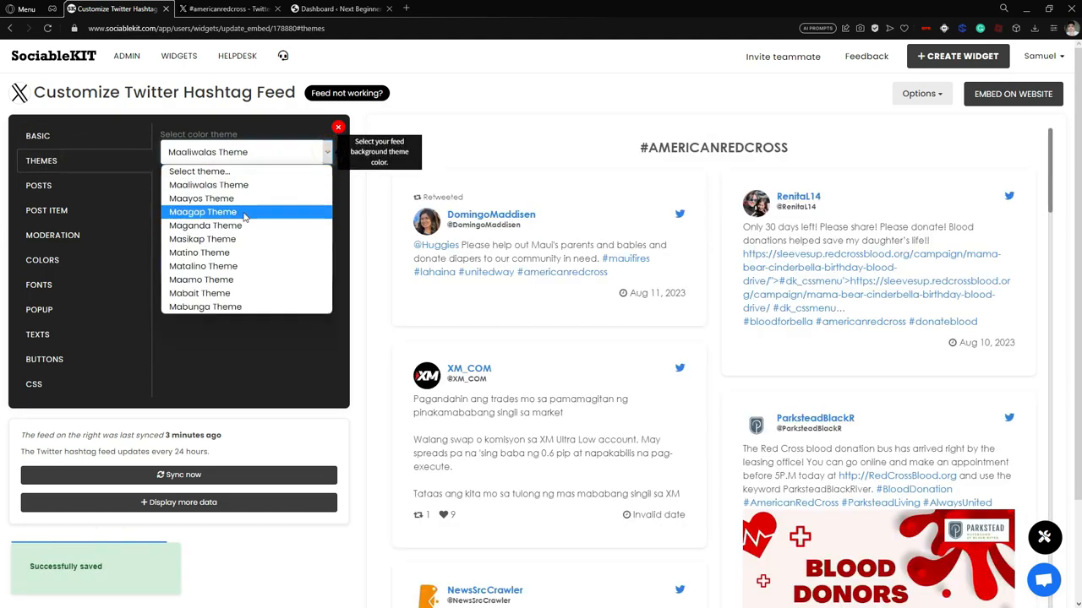
left_click(251, 241)
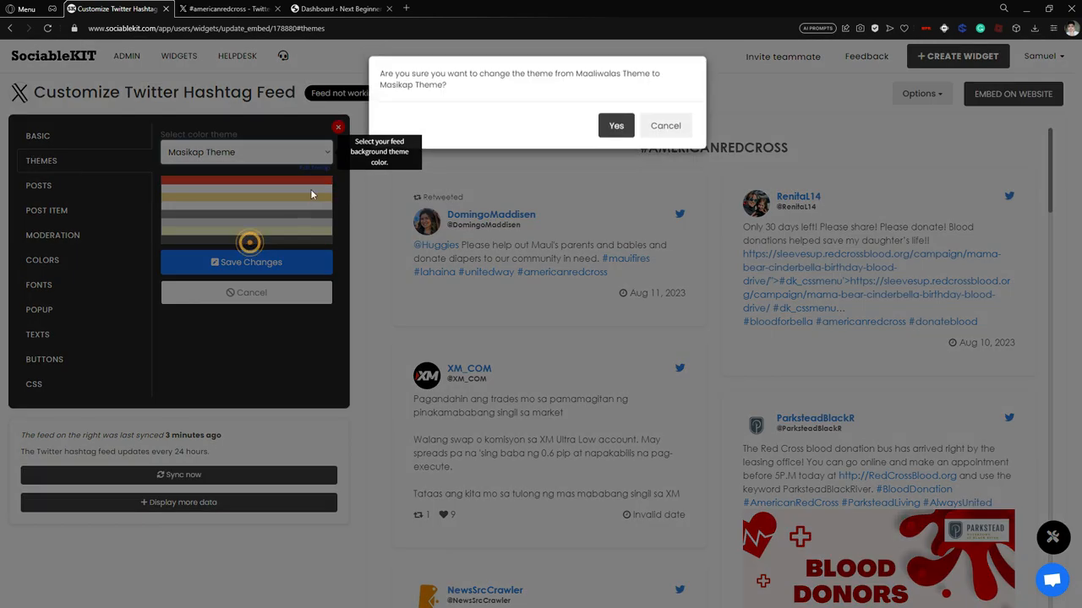
left_click(623, 126)
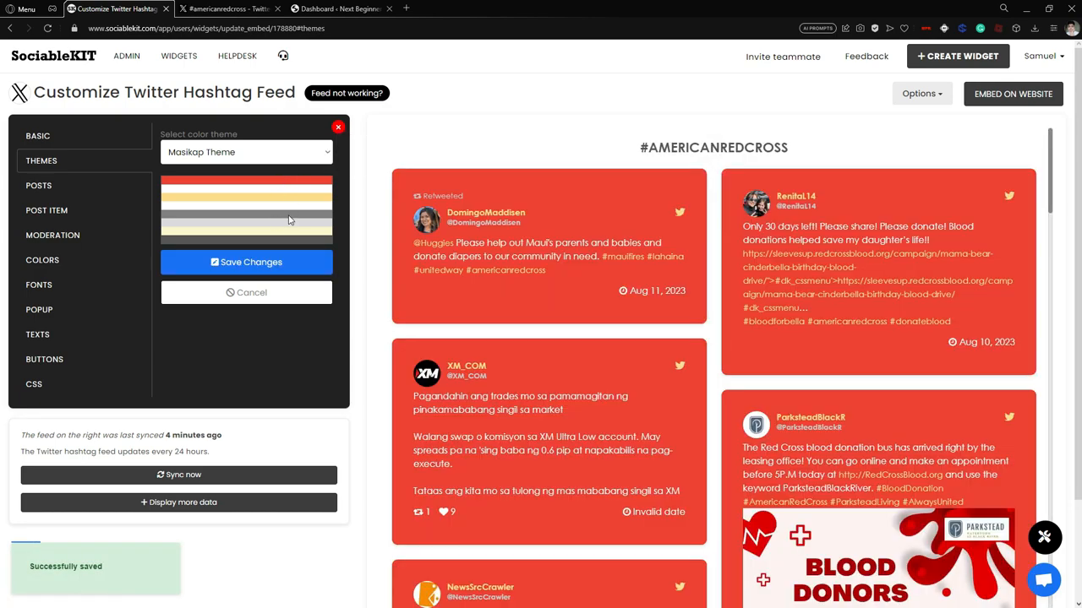
scroll(688, 230, "down", 10)
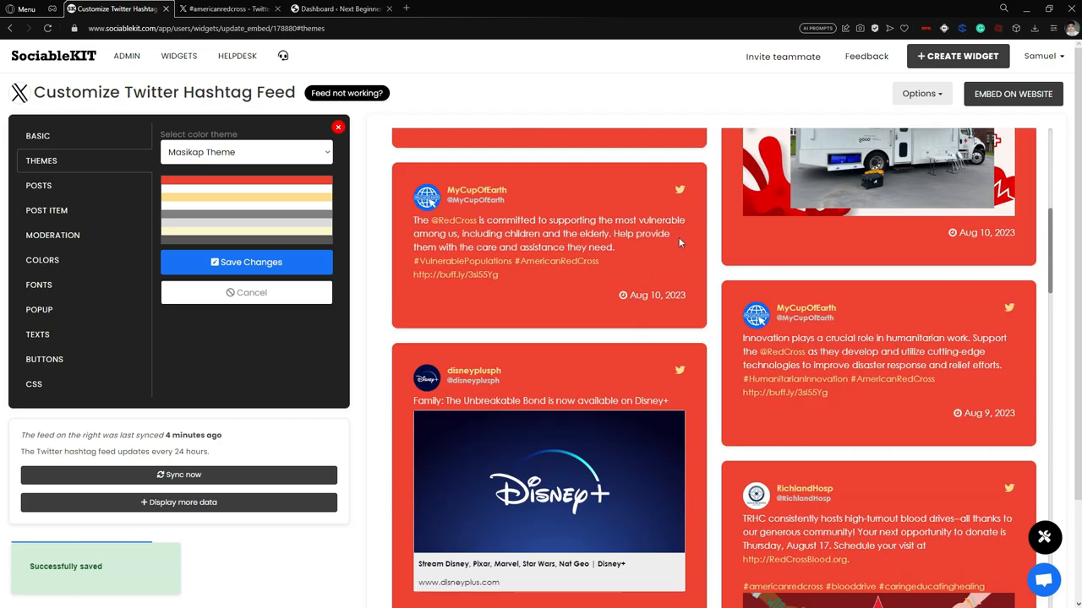
scroll(684, 233, "up", 10)
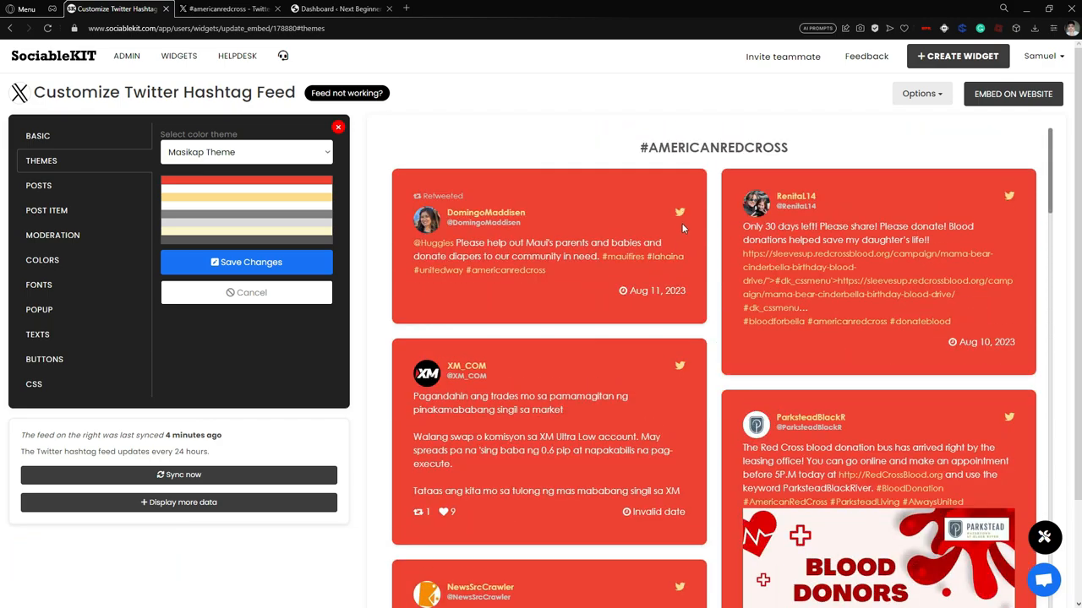
- Restore the feed's color theme to Maaliwalas Theme and confirm the change
left_click(319, 152)
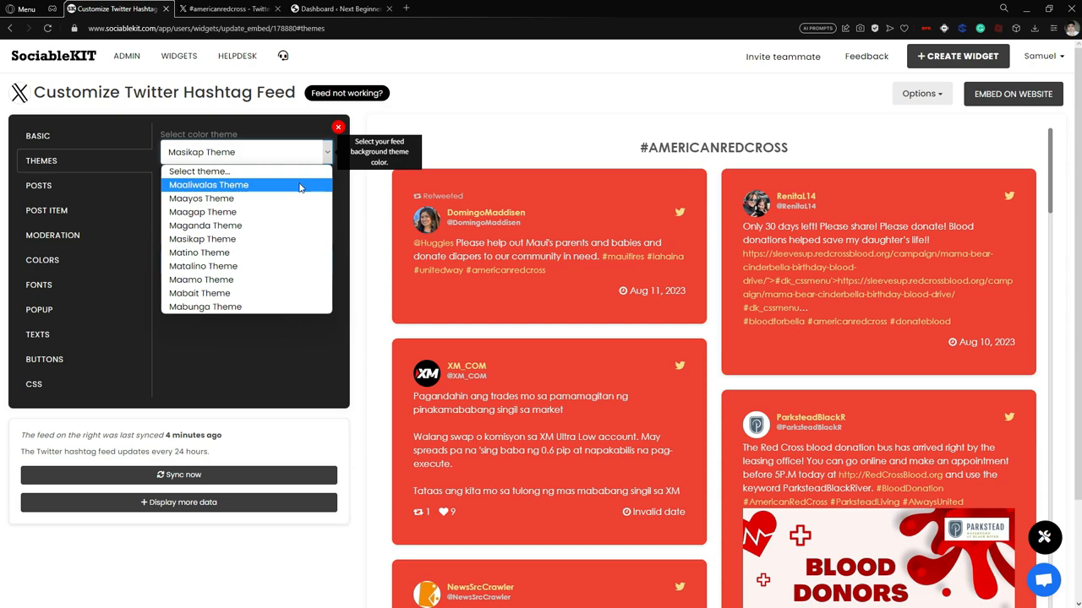
left_click(300, 186)
left_click(610, 127)
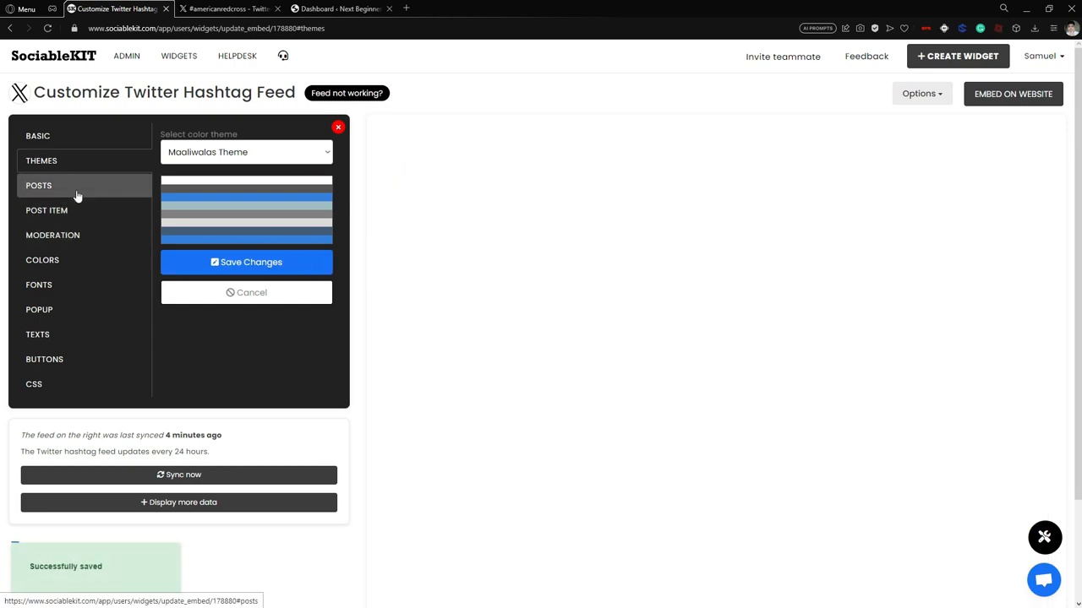
- Try the Carousel and Grid layouts in the widget's post settings and return the layout to Masonry
left_click(77, 196)
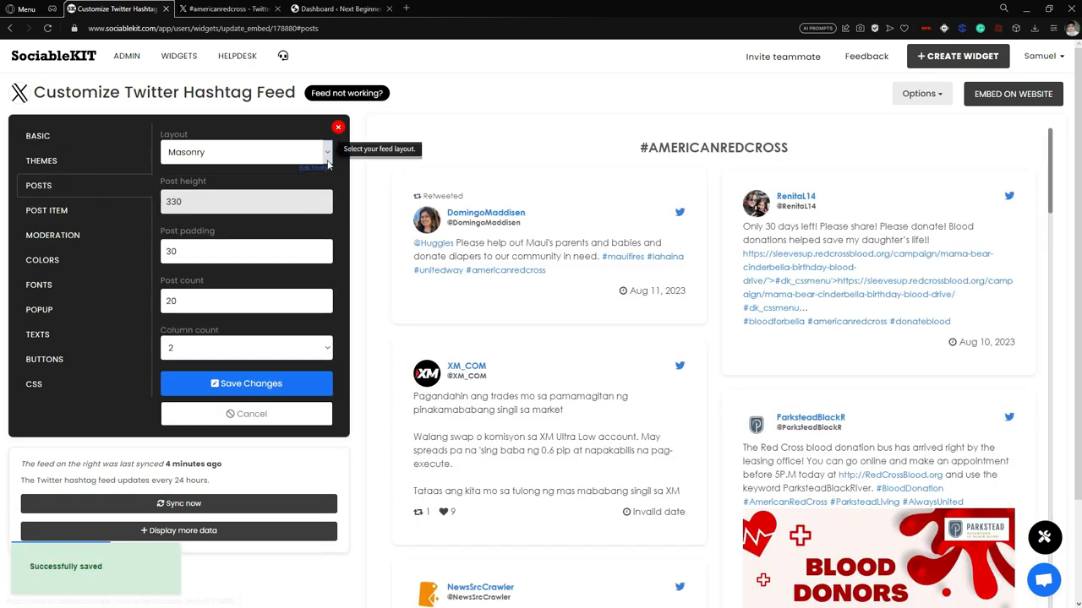
left_click(329, 161)
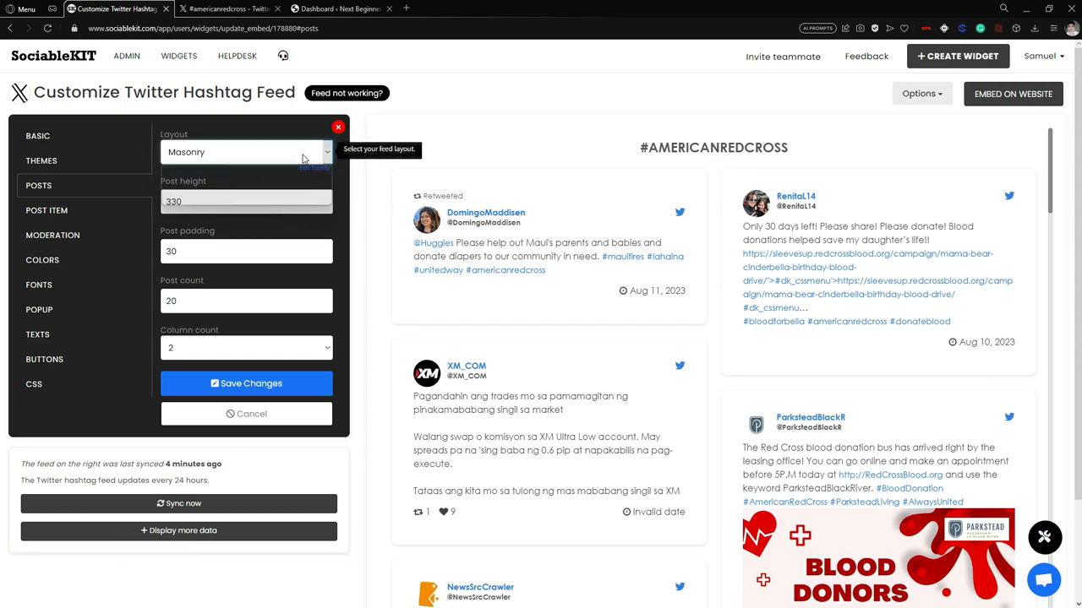
left_click(282, 199)
left_click(275, 153)
left_click(273, 172)
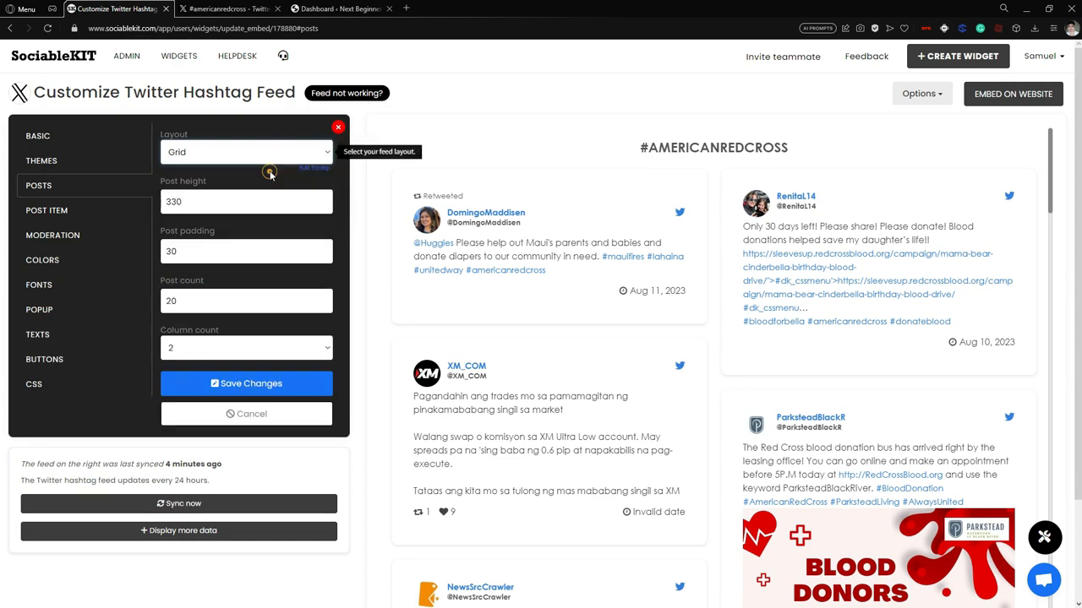
left_click(271, 155)
left_click(269, 190)
left_click(272, 154)
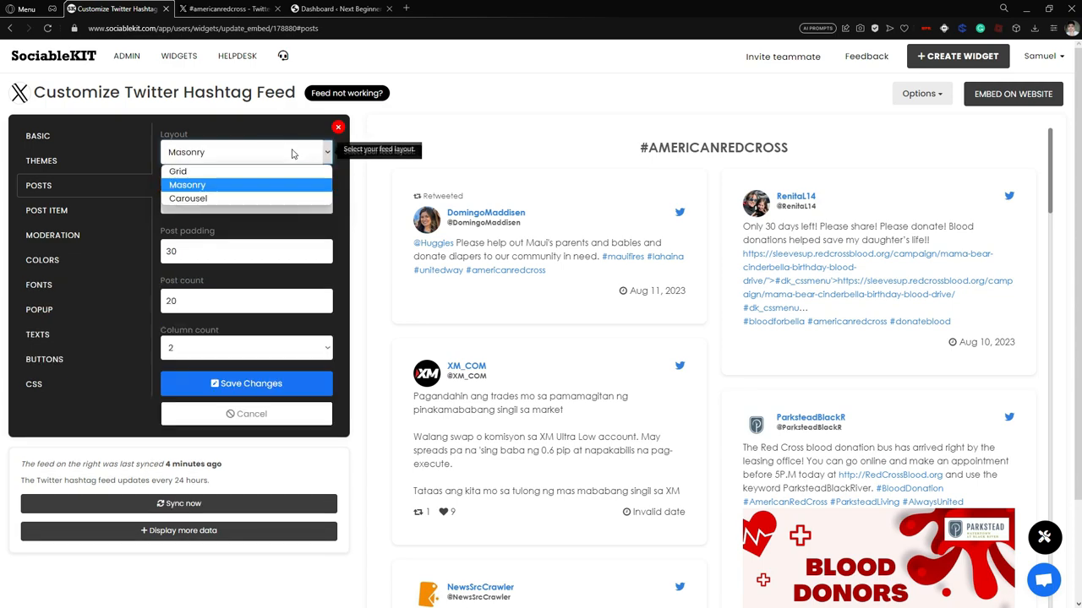
left_click(276, 197)
left_click(276, 153)
left_click(267, 173)
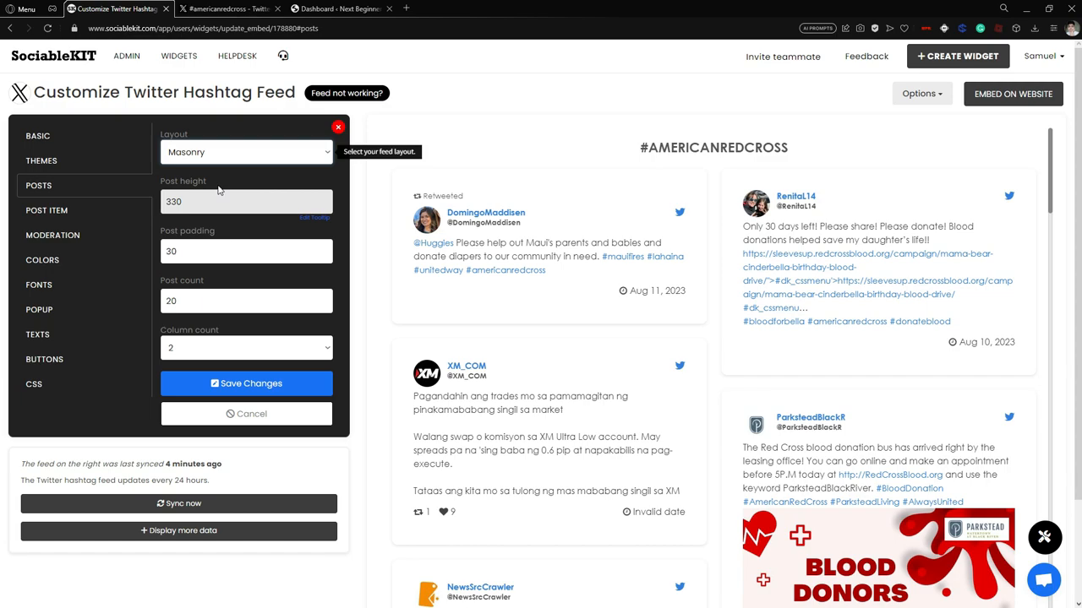
- Set the feed's post count to 6 and save the post settings
double_click(313, 302)
type("6")
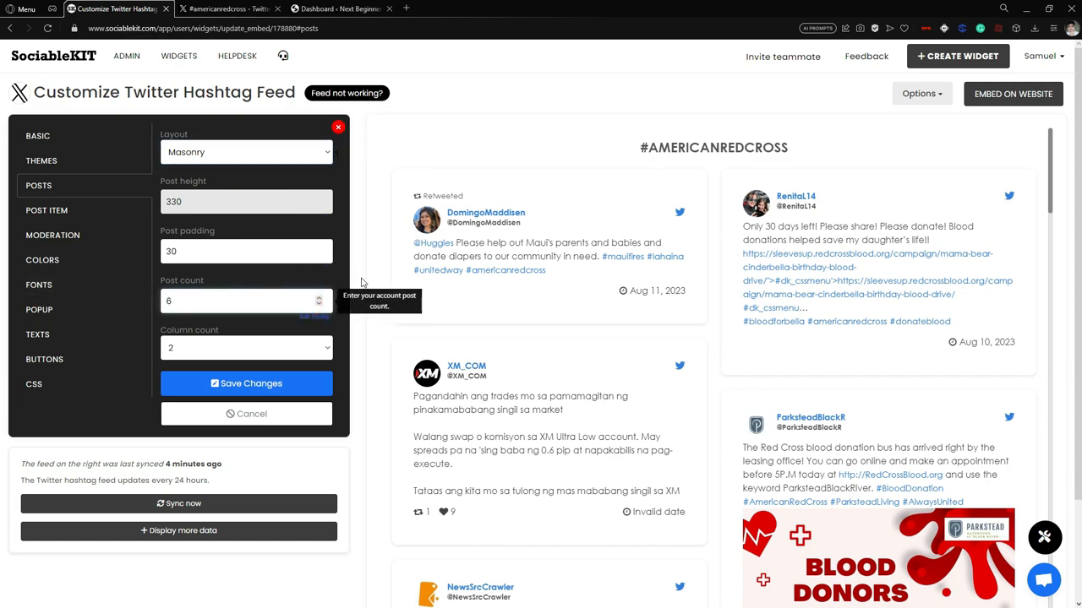
left_click(287, 382)
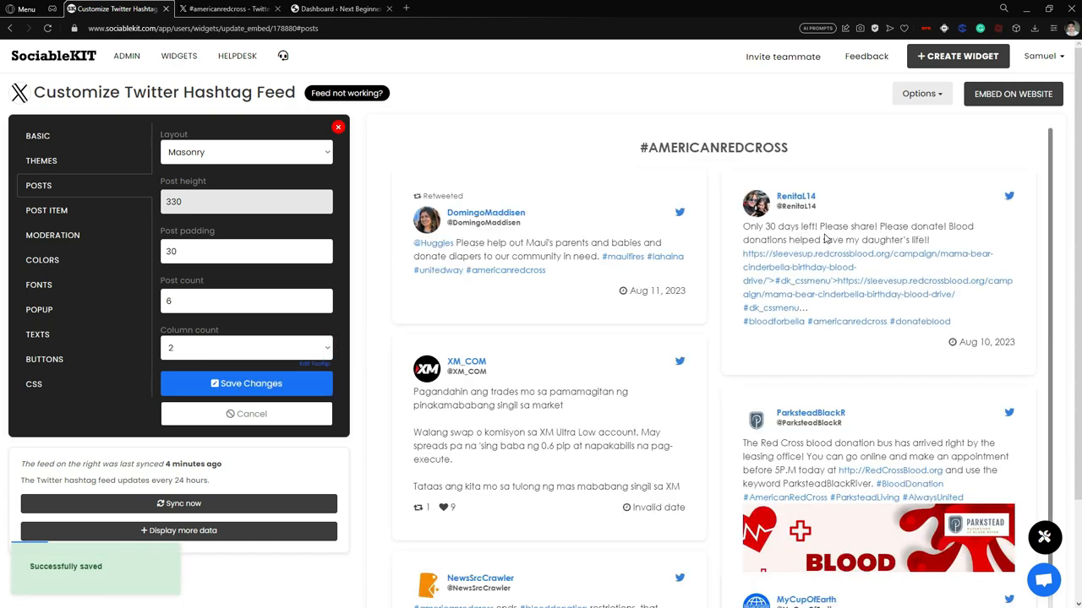
- Examine the feed preview from the first to the last post to check the number of posts displayed
scroll(662, 289, "down", 3)
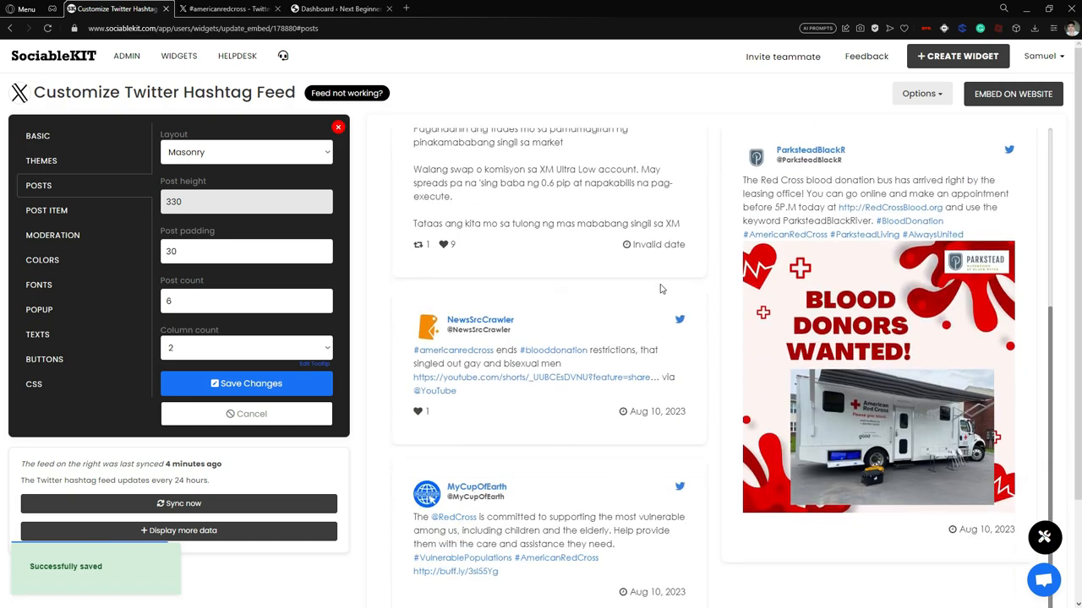
scroll(695, 310, "down", 2)
scroll(693, 313, "up", 2)
scroll(618, 269, "up", 3)
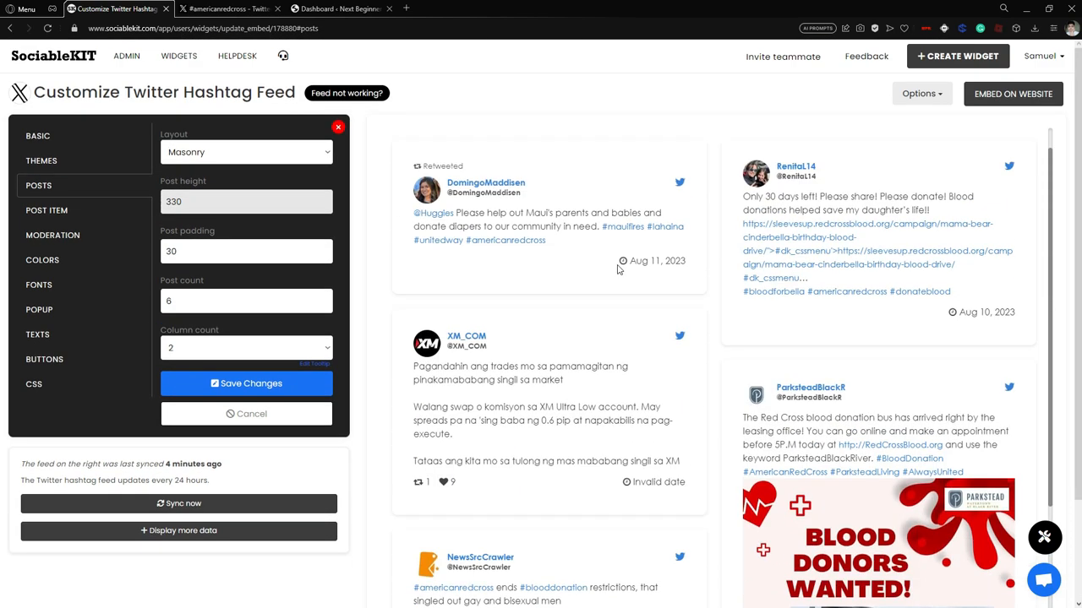
scroll(642, 334, "down", 3)
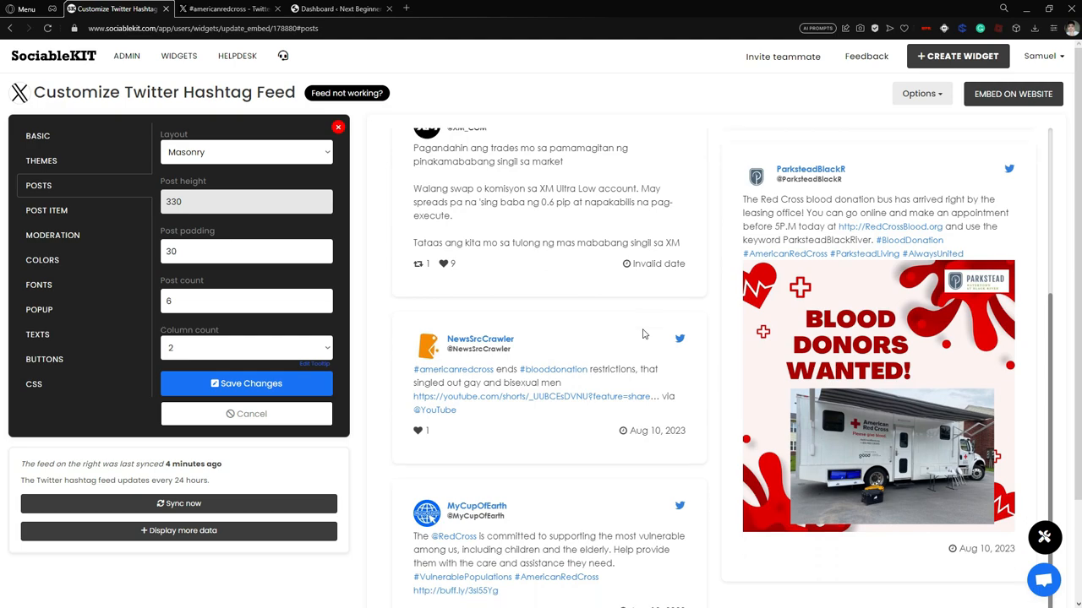
scroll(656, 193, "up", 3)
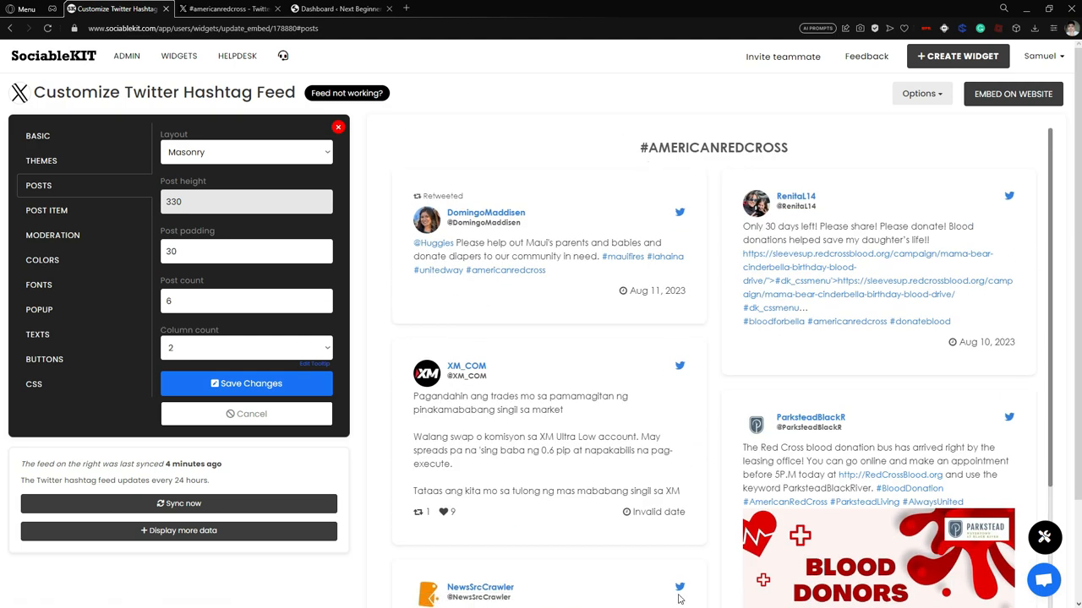
scroll(676, 203, "down", 3)
scroll(720, 431, "up", 3)
- Review the widget's post item, moderation and color settings and the list of available color themes
left_click(44, 205)
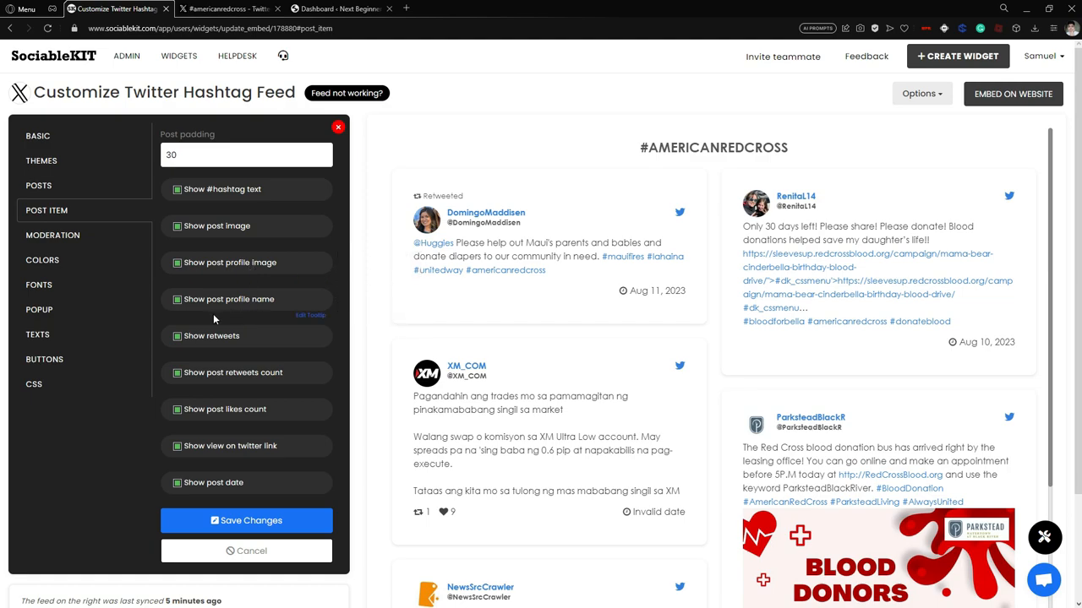
left_click(110, 245)
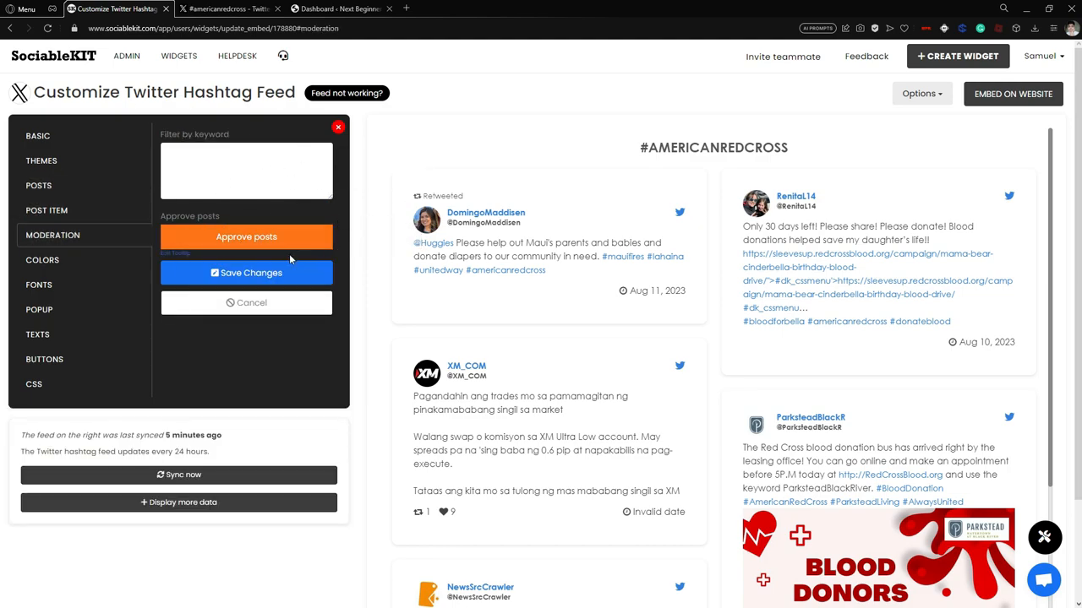
left_click(99, 258)
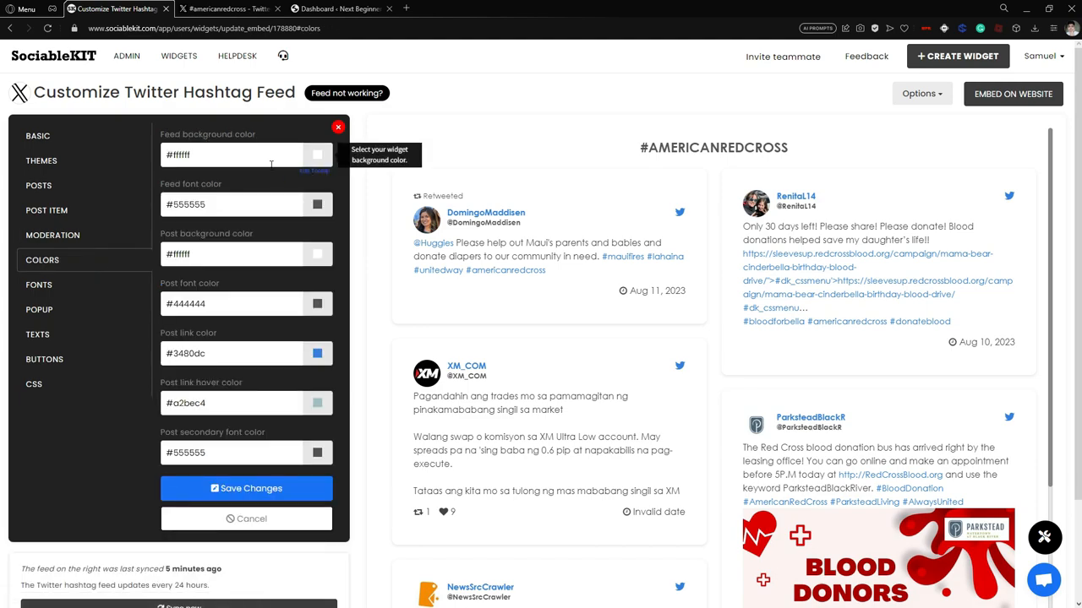
left_click(110, 165)
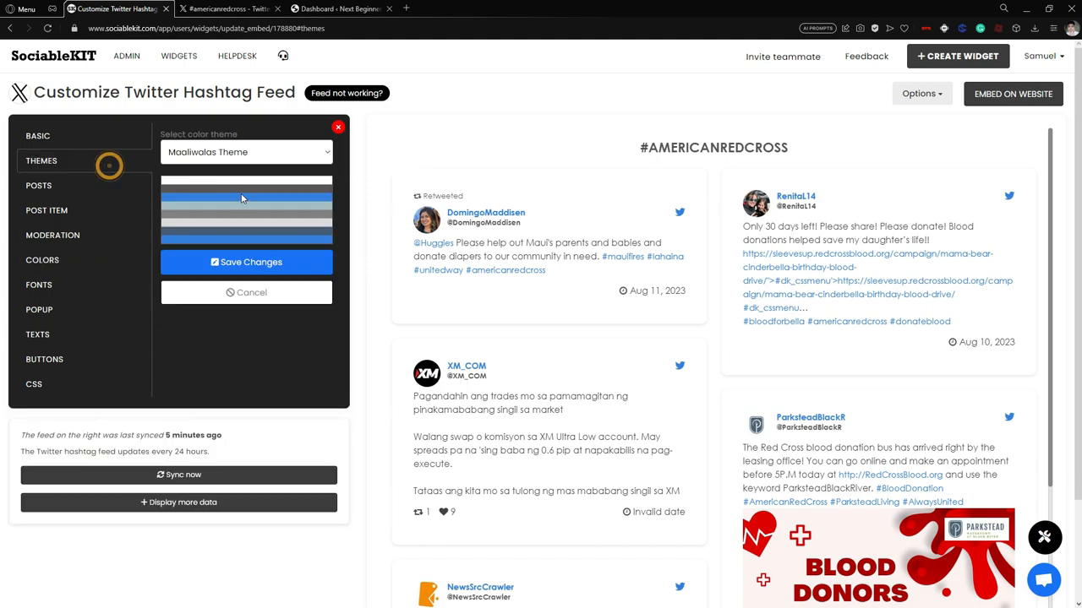
left_click(328, 152)
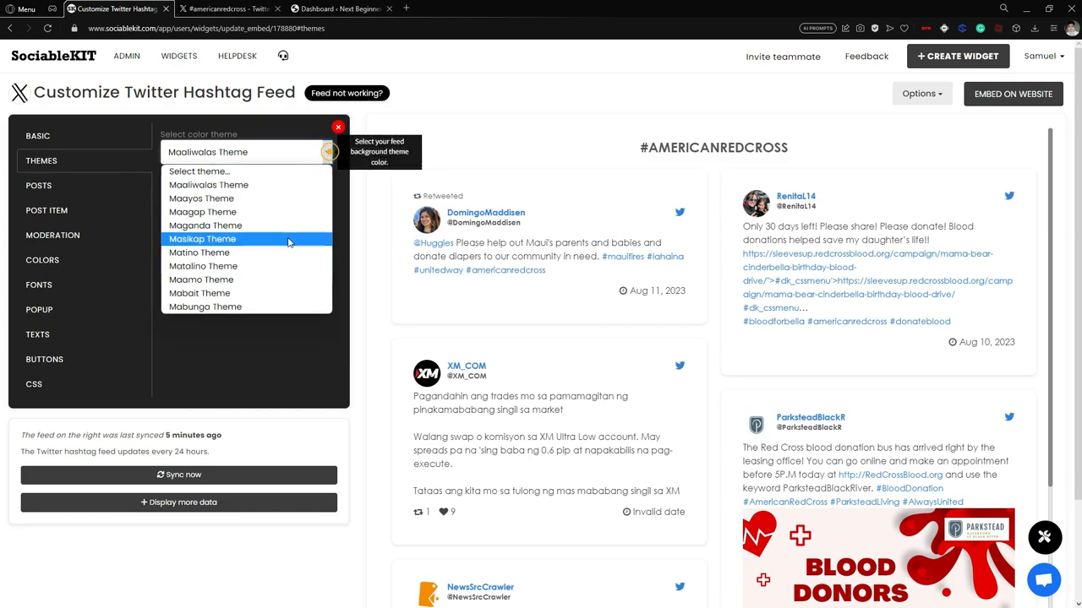
left_click(129, 264)
- Set the feed background color to #fffffa in the widget's color settings
left_click(127, 264)
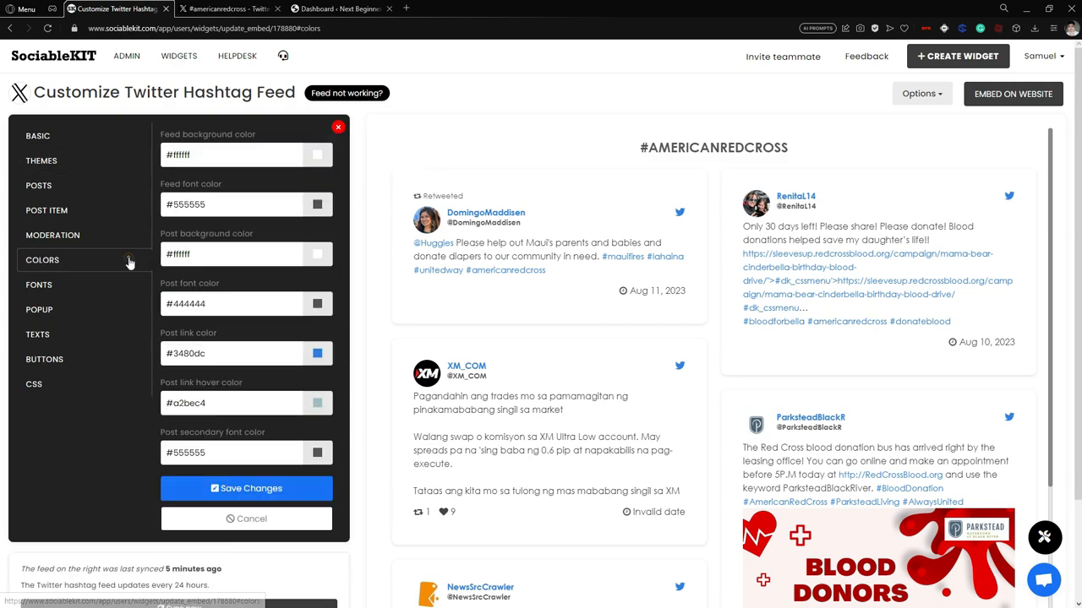
left_click(315, 158)
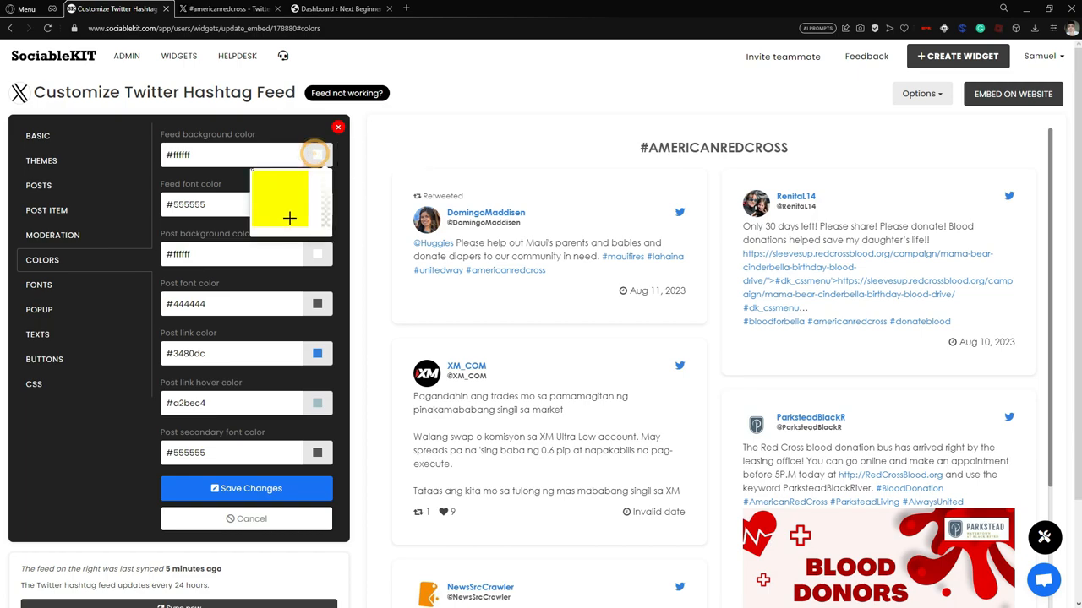
left_click(235, 189)
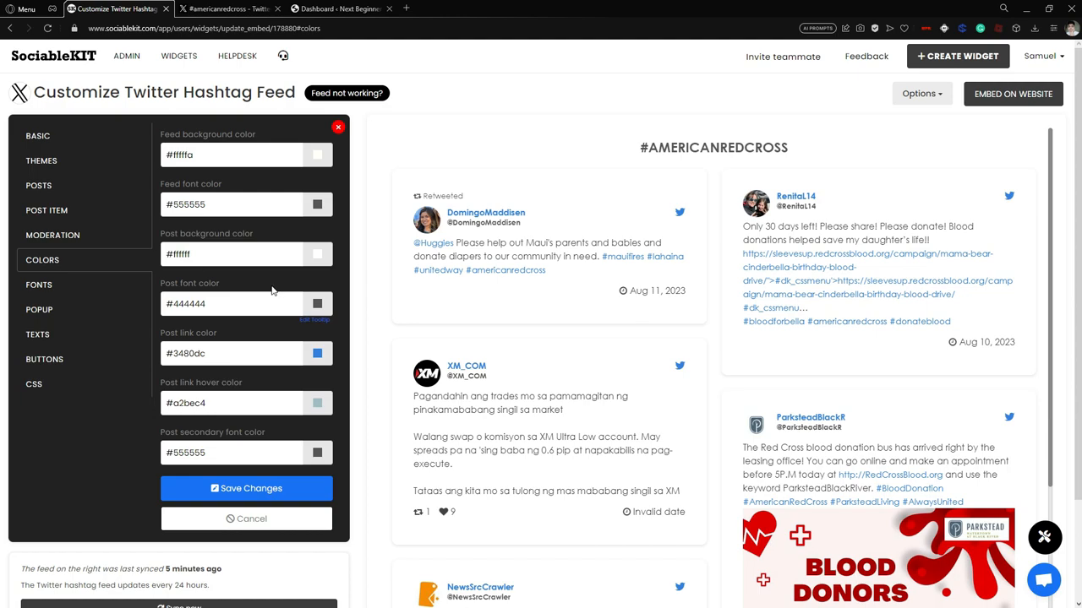
- Change the widget's font family to Anton, save the changes and check the posts in the feed preview
left_click(74, 285)
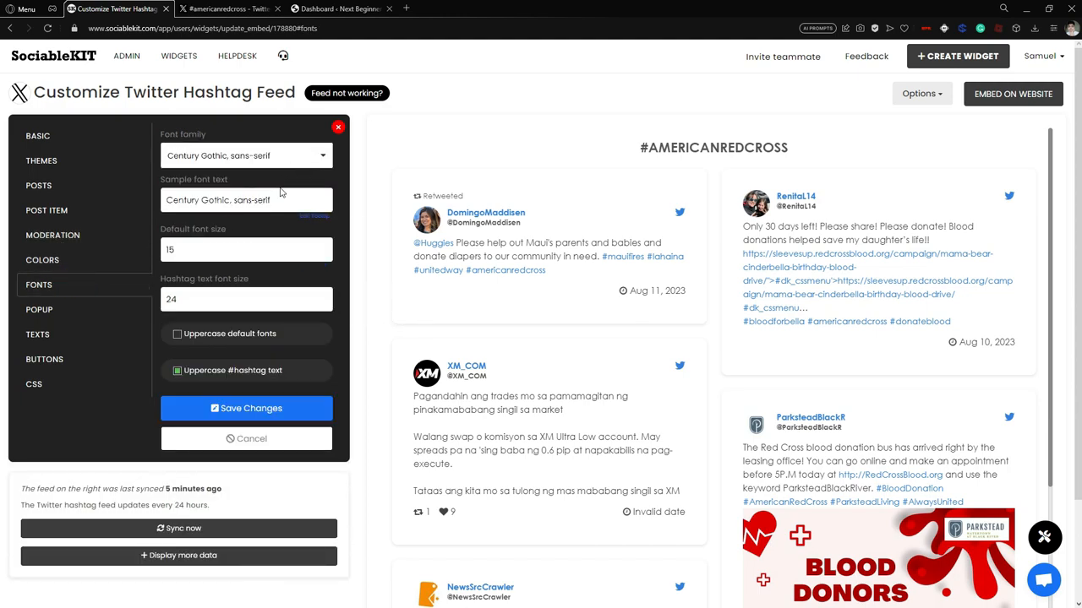
left_click(325, 157)
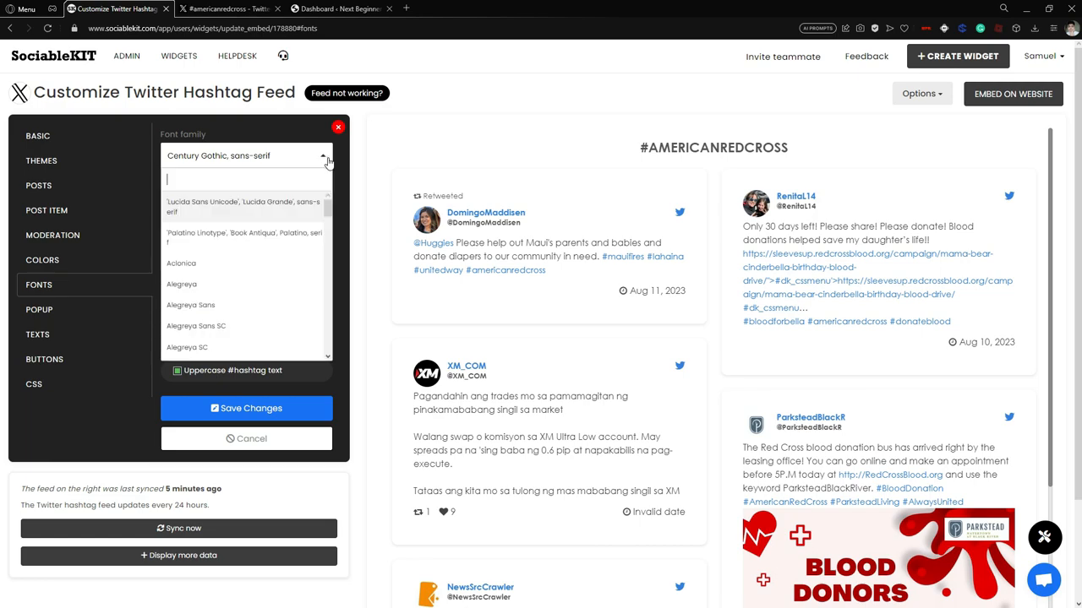
scroll(254, 280, "down", 3)
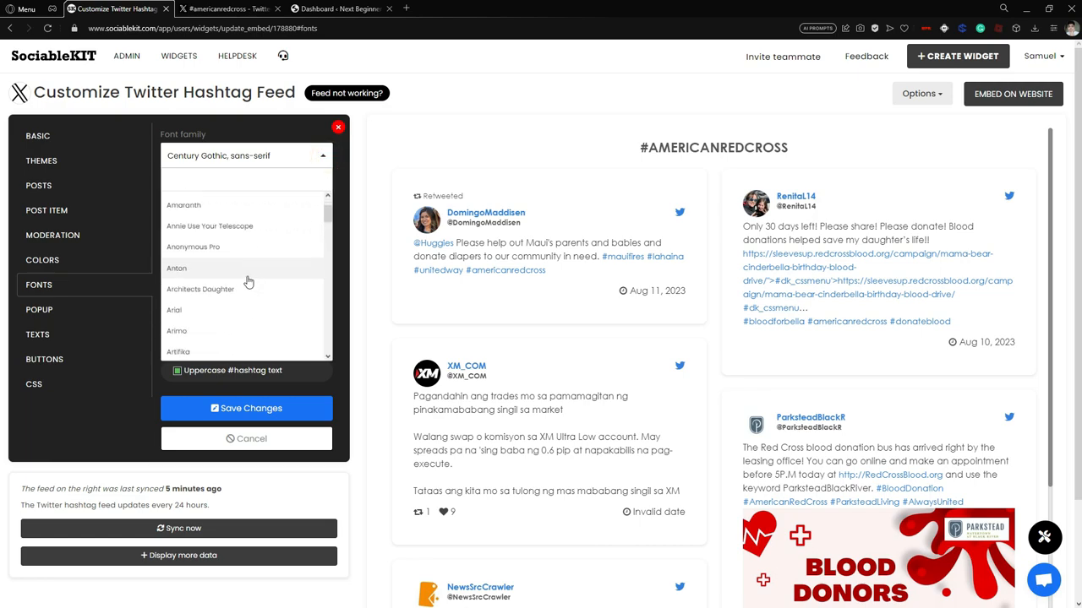
left_click(251, 282)
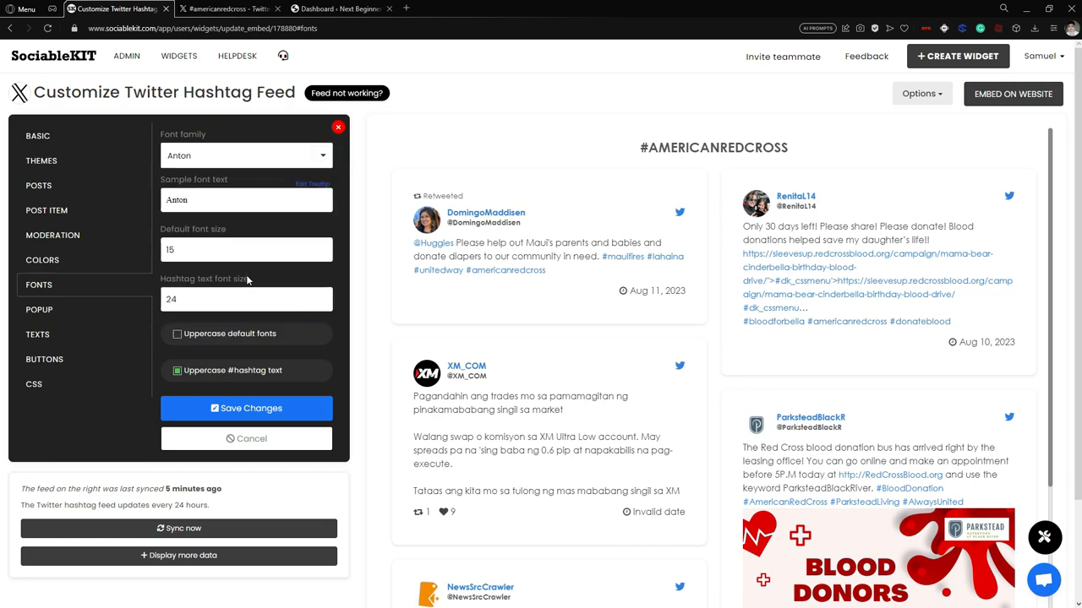
left_click(281, 407)
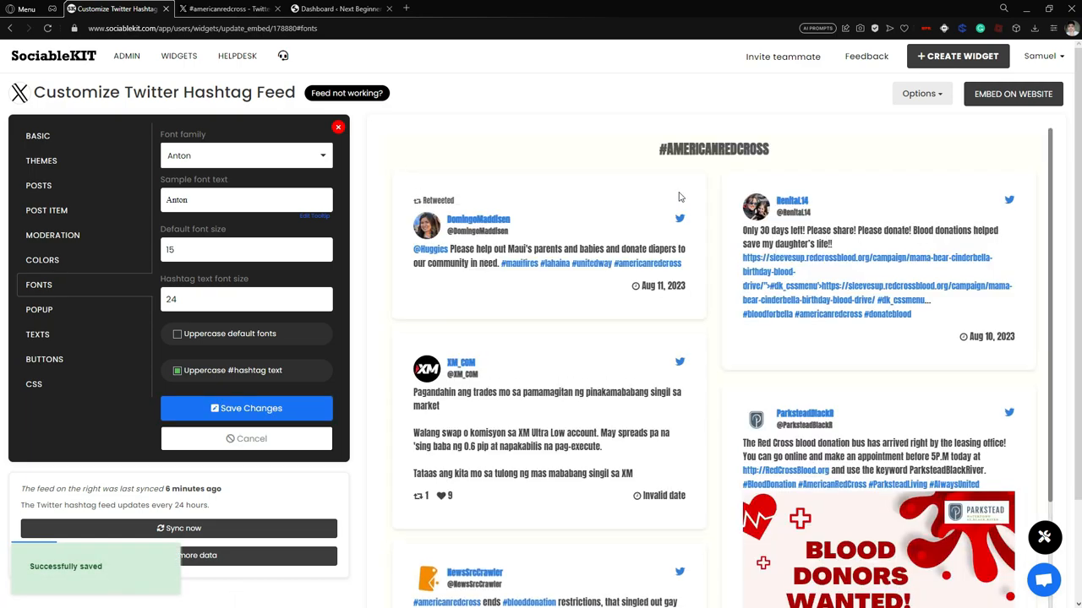
scroll(876, 244, "down", 3)
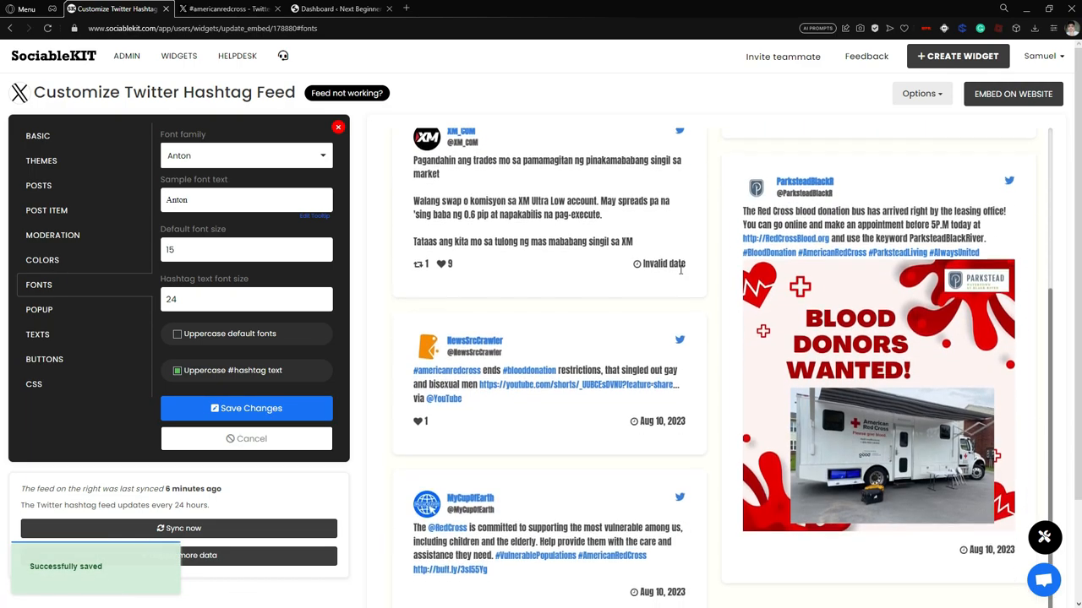
scroll(659, 285, "up", 3)
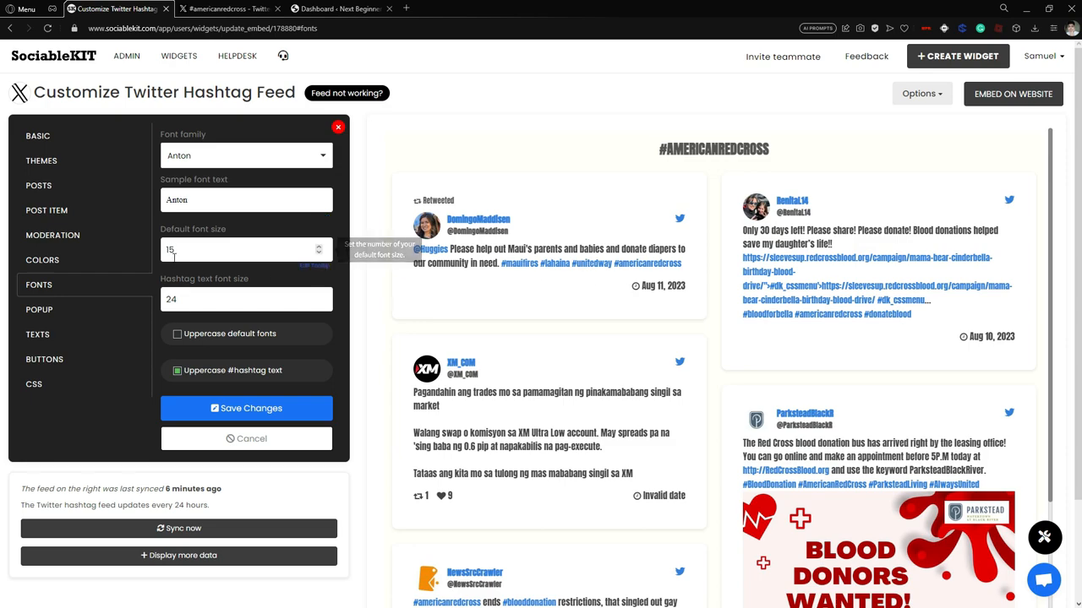
- Review the widget's popup settings and preview the popup of the Blood Donors Wanted post, closing it again
left_click(96, 303)
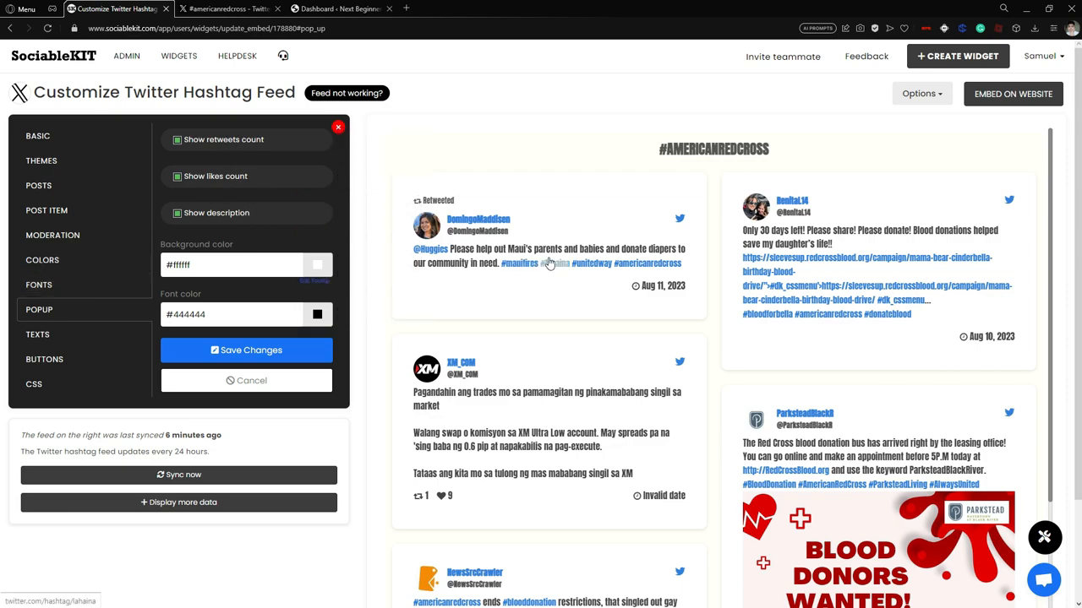
left_click(559, 227)
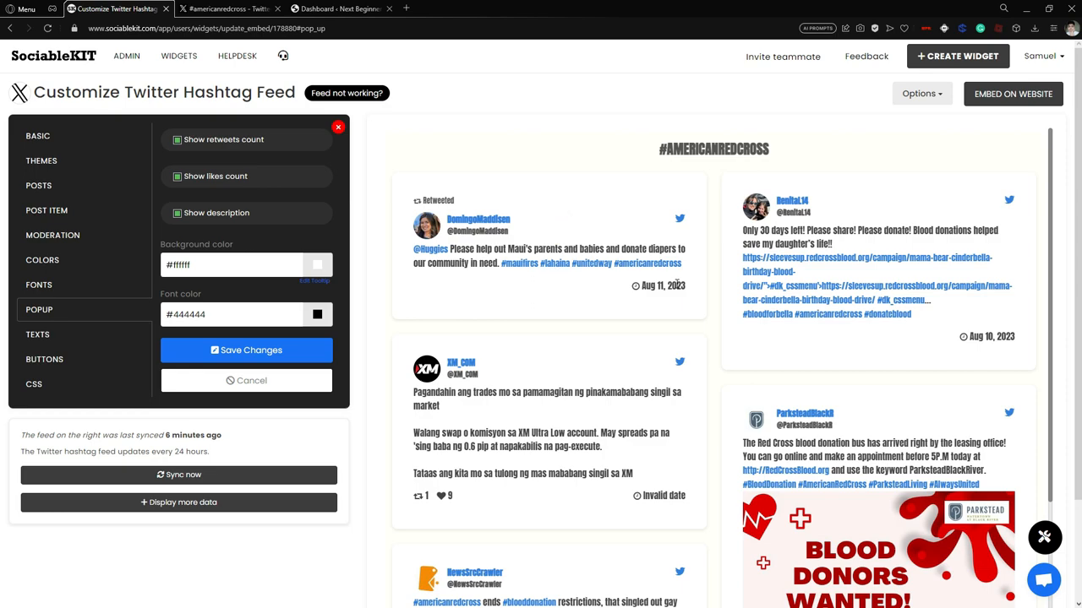
scroll(921, 452, "down", 1)
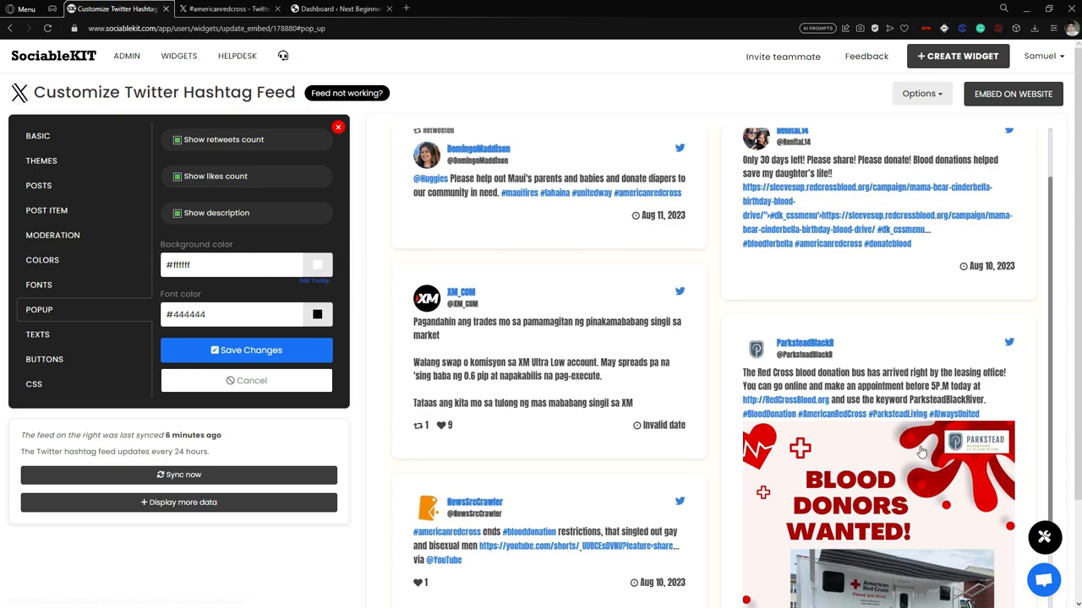
scroll(921, 452, "down", 1)
left_click(876, 451)
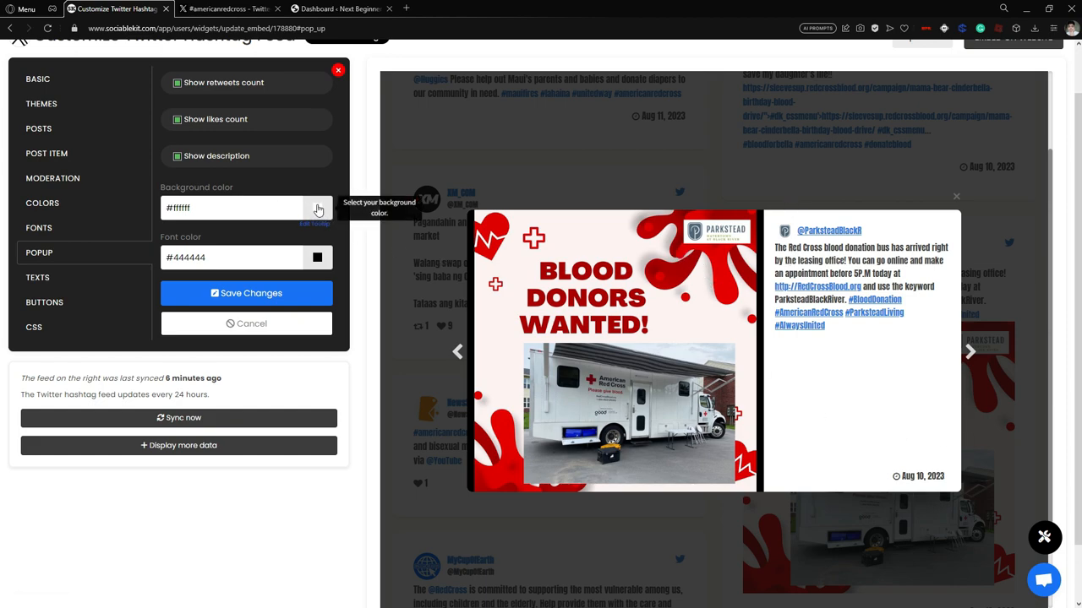
scroll(860, 225, "up", 1)
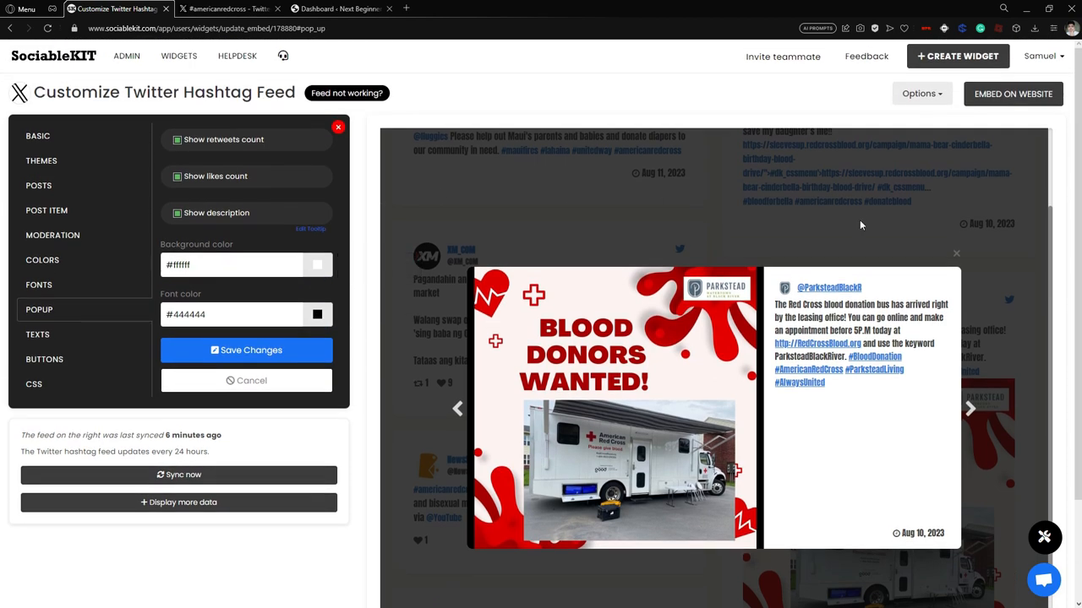
left_click(955, 254)
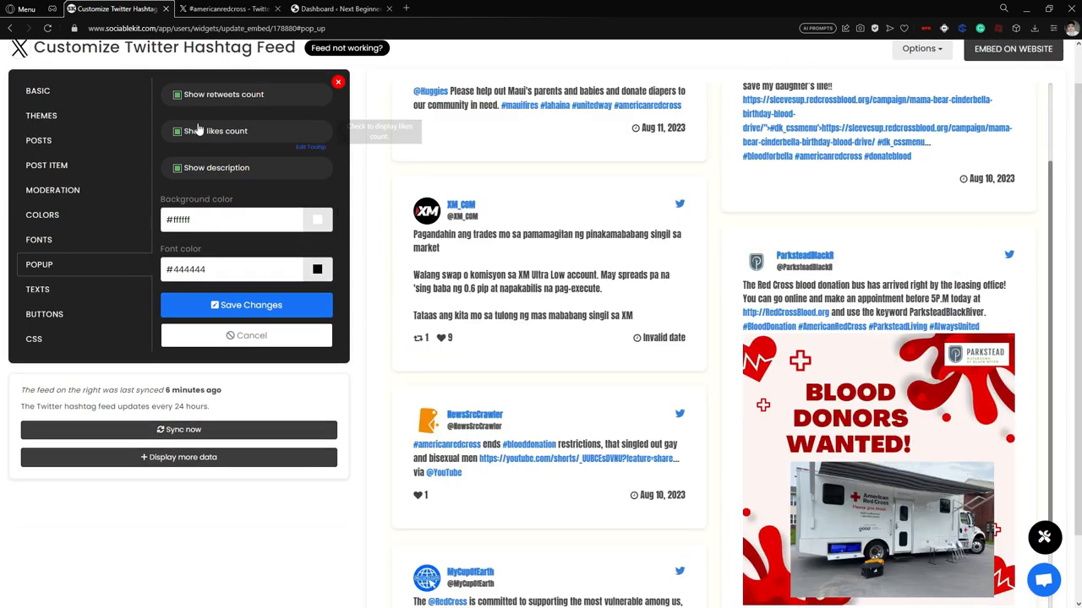
scroll(225, 110, "up", 1)
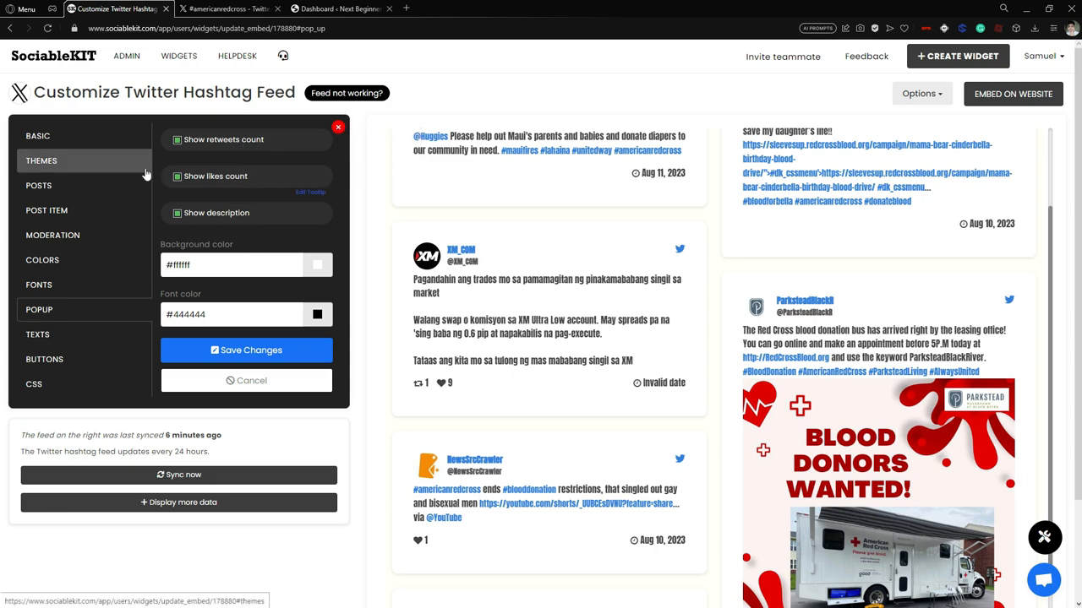
- Review the widget's text, button and custom CSS settings, and locate the load more button in the feed preview
left_click(88, 342)
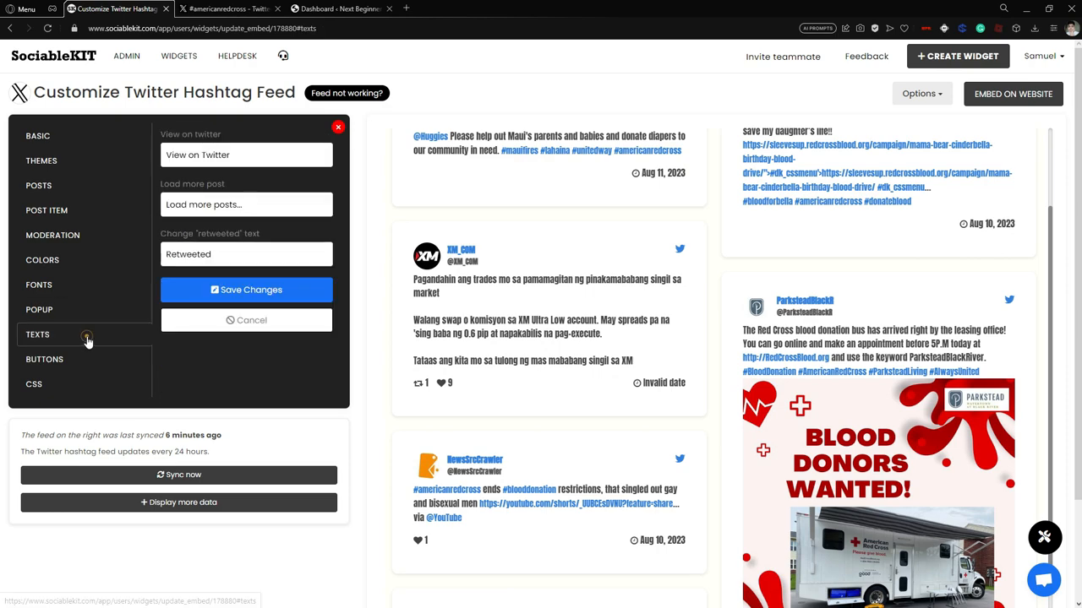
triple_click(265, 155)
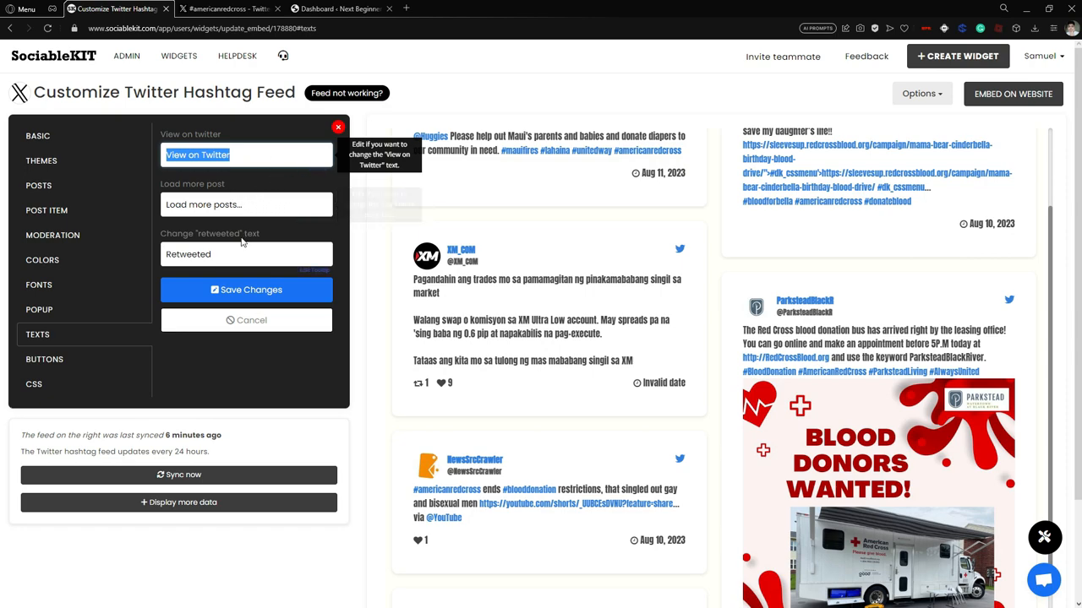
left_click(87, 359)
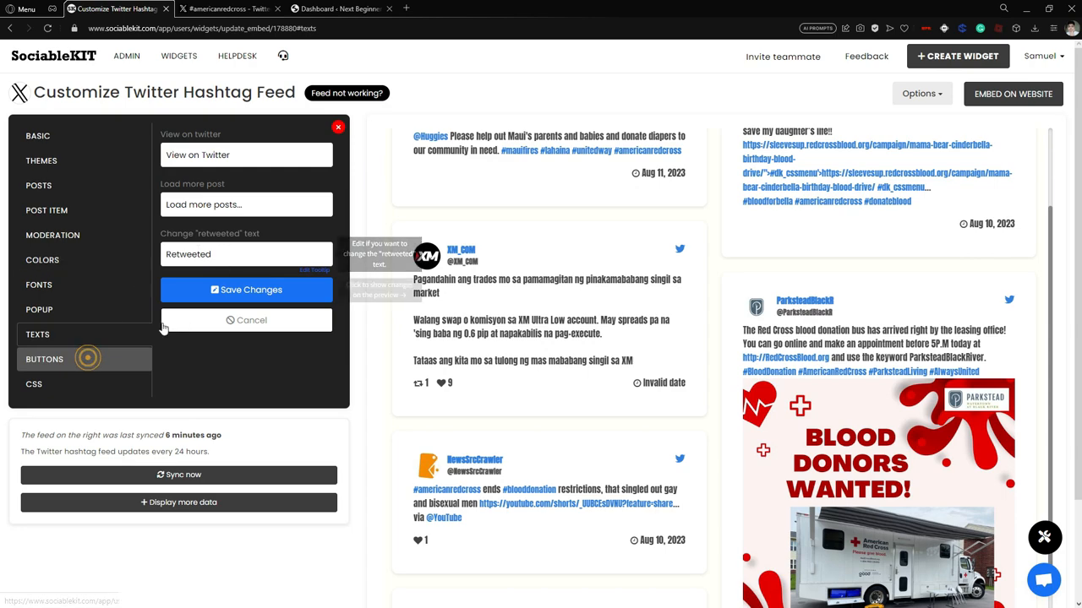
left_click(88, 359)
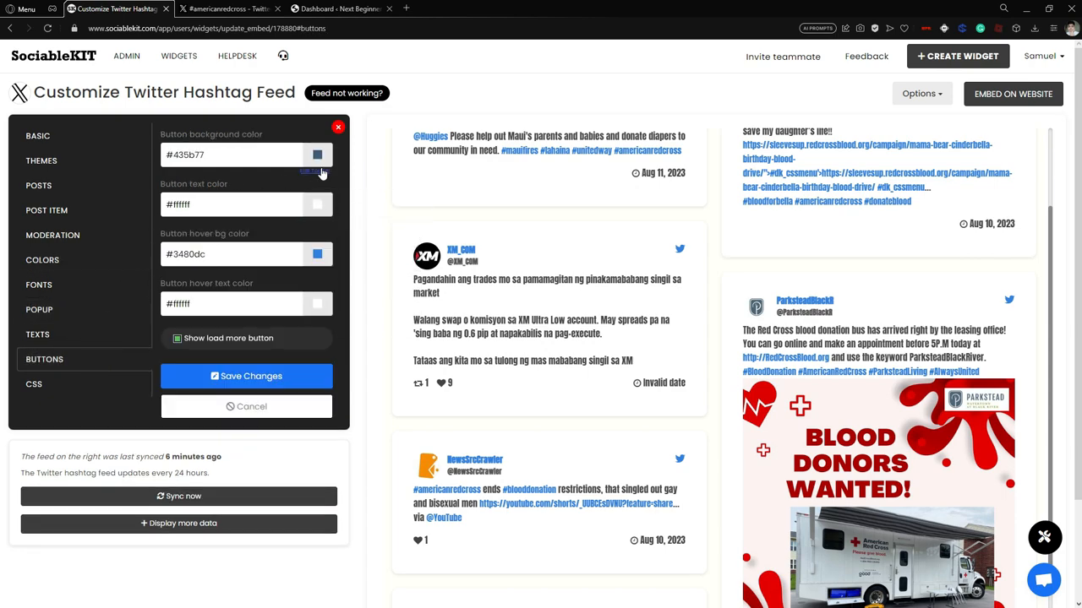
scroll(583, 245, "up", 2)
scroll(748, 234, "down", 5)
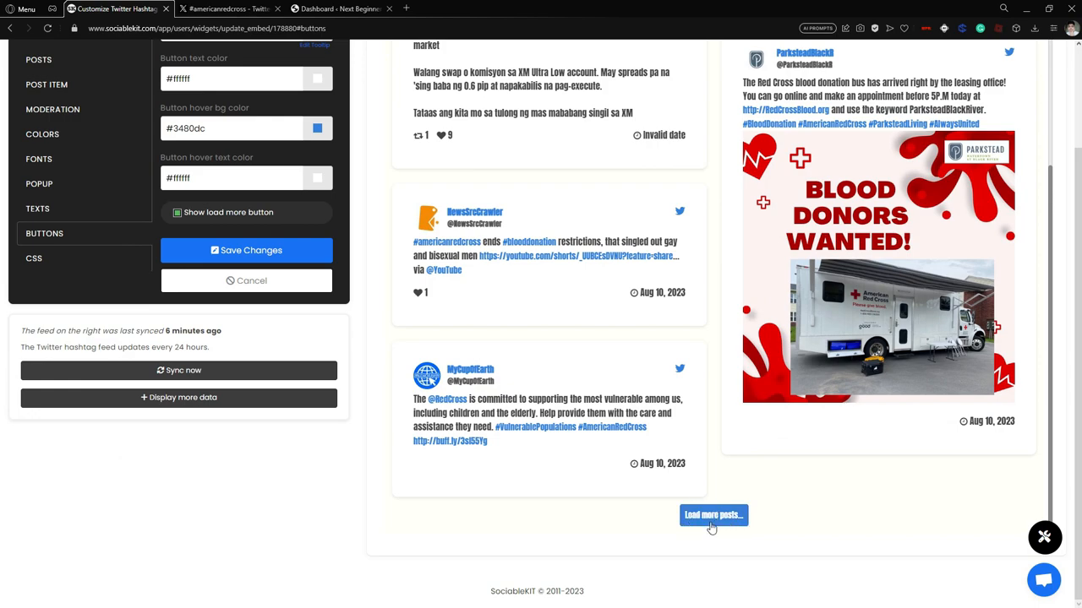
scroll(185, 232, "up", 3)
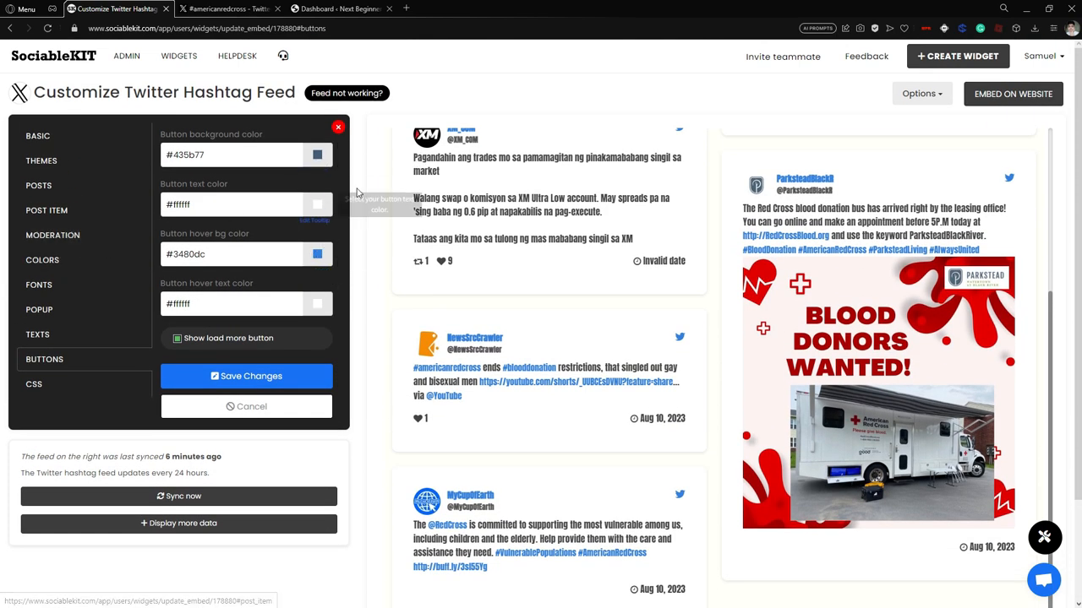
scroll(357, 209, "down", 1)
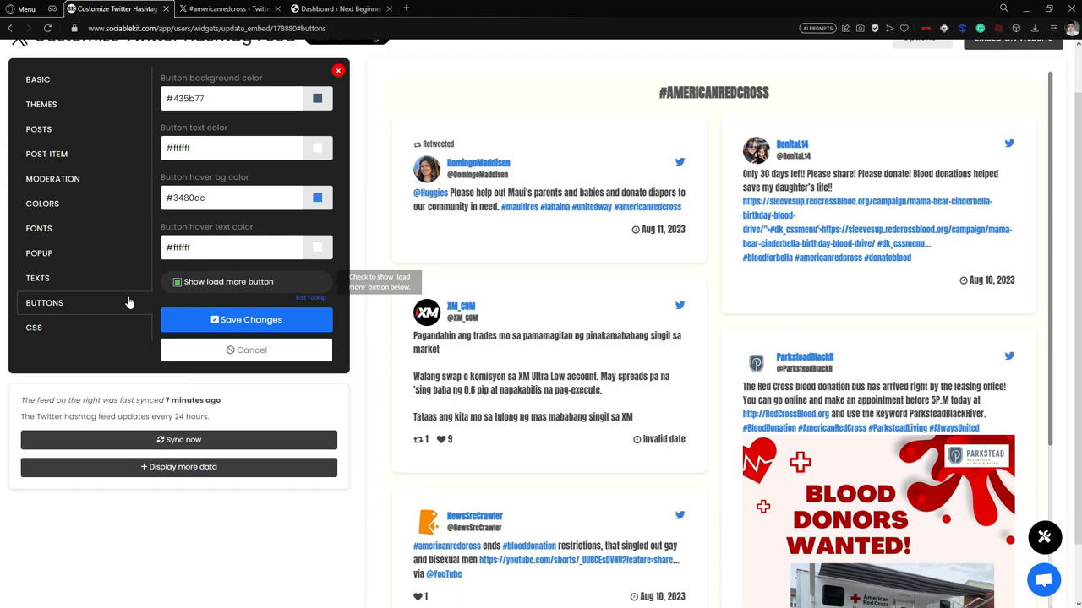
left_click(54, 327)
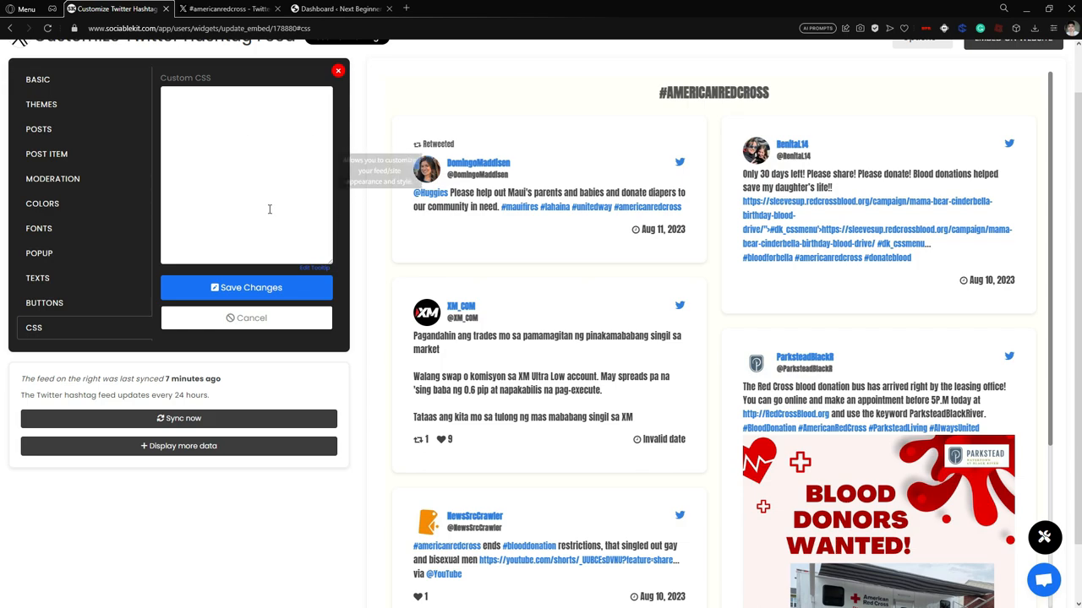
scroll(532, 186, "up", 1)
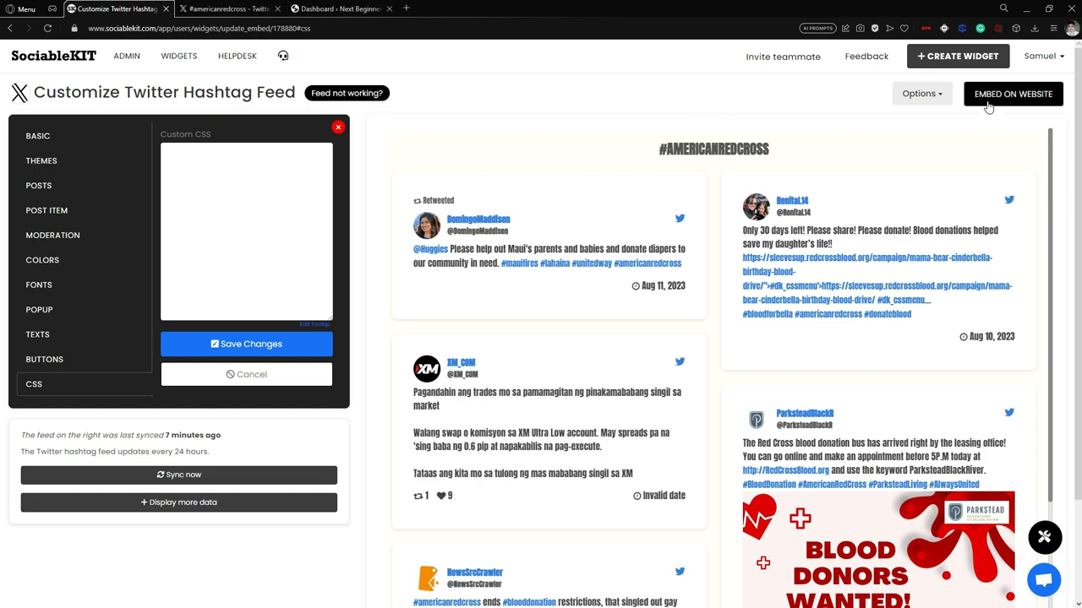
- Start embedding the widget on a website and choose WordPress as the website builder
left_click(1027, 102)
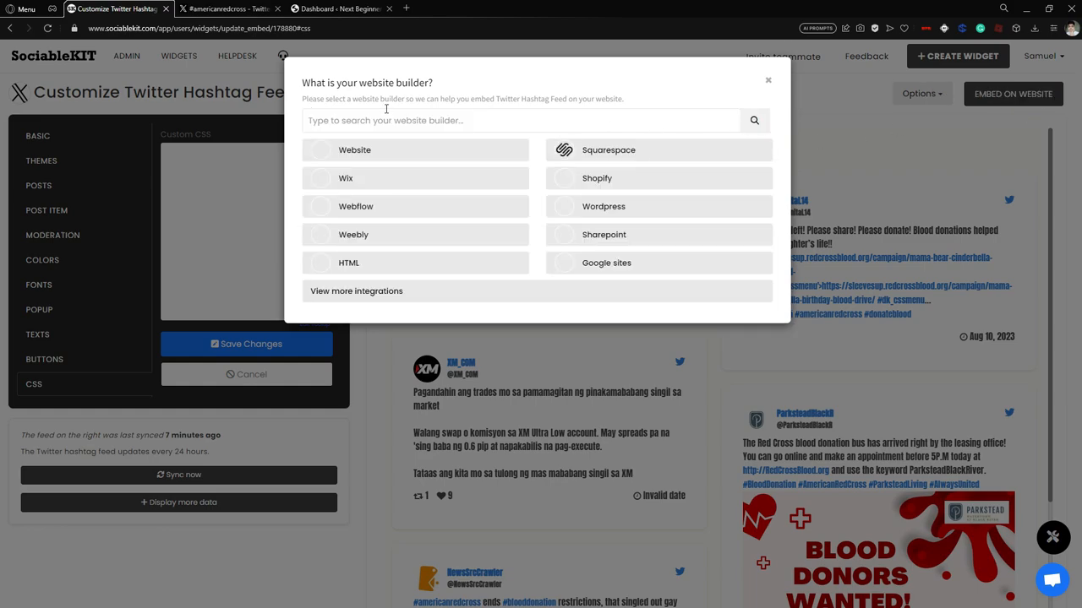
left_click(453, 119)
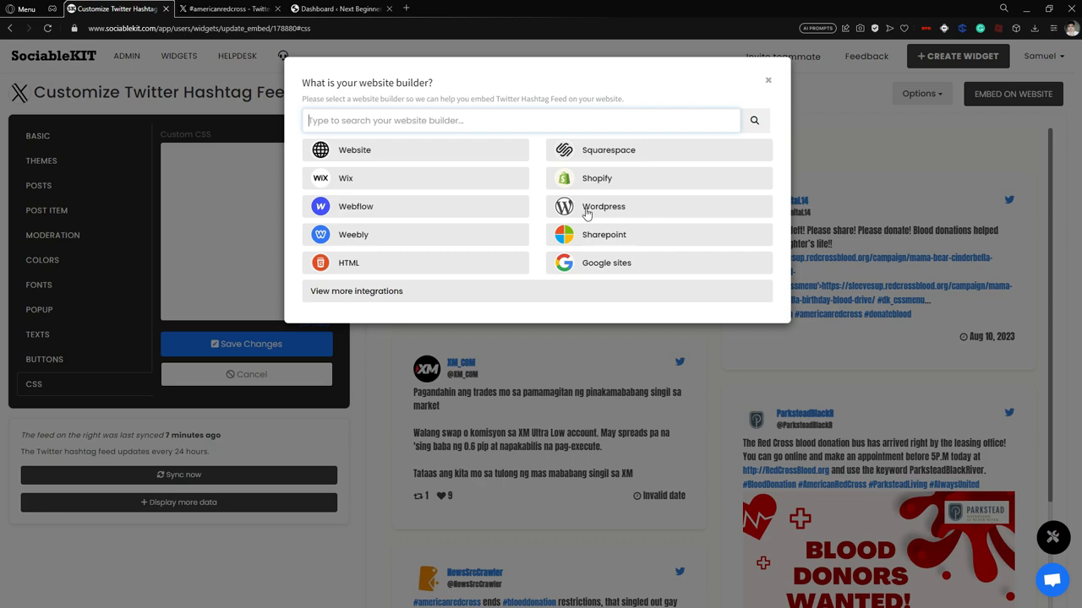
type("w")
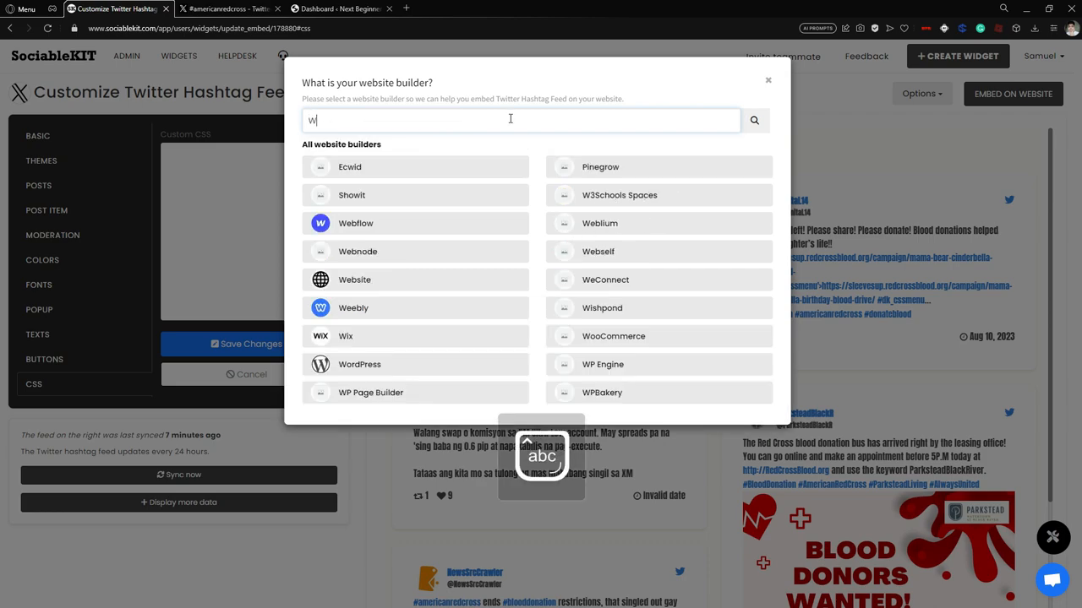
type("ordpr")
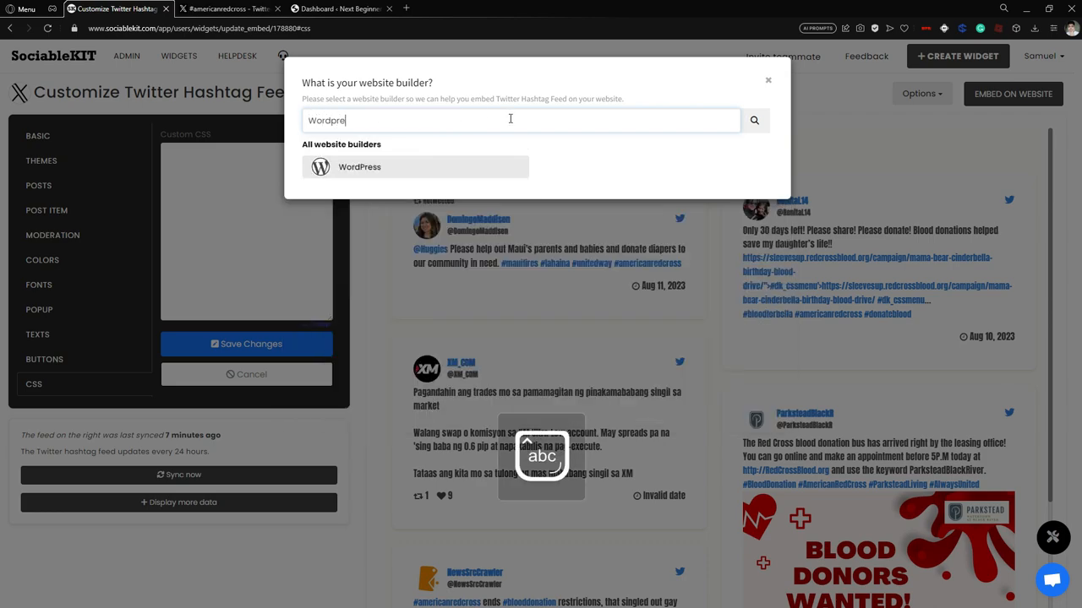
type("e")
left_click(372, 169)
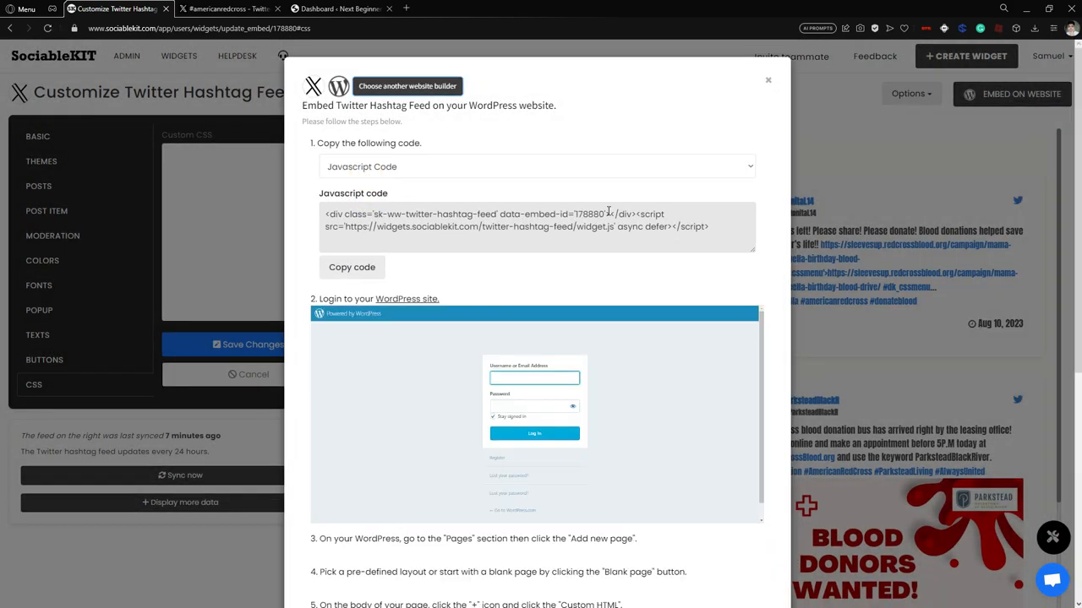
- Look through the WordPress embedding instructions and copy the widget's Javascript code
scroll(598, 194, "down", 9)
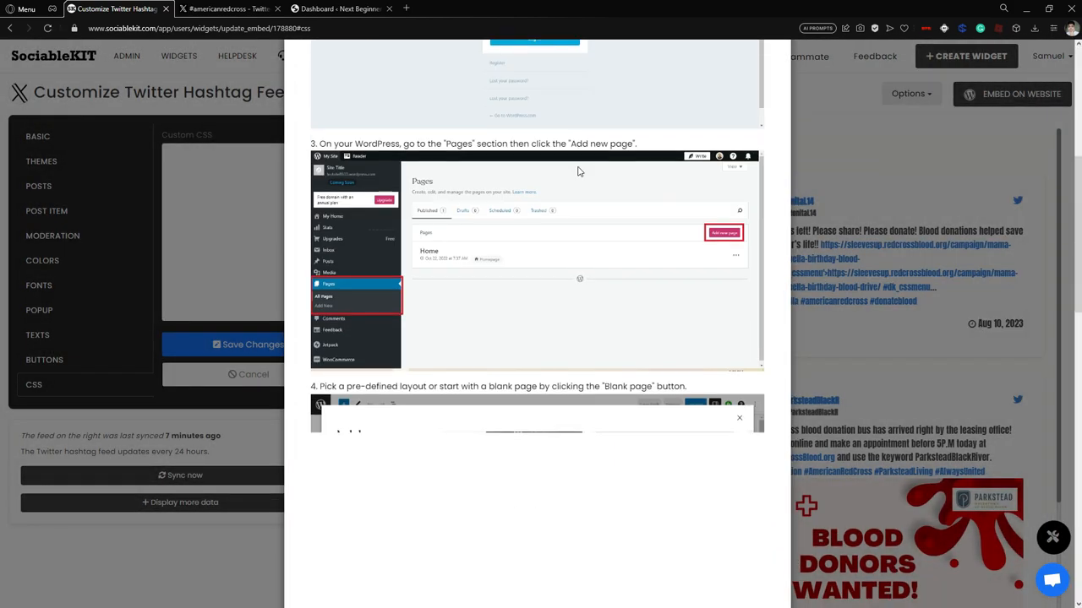
scroll(599, 194, "down", 8)
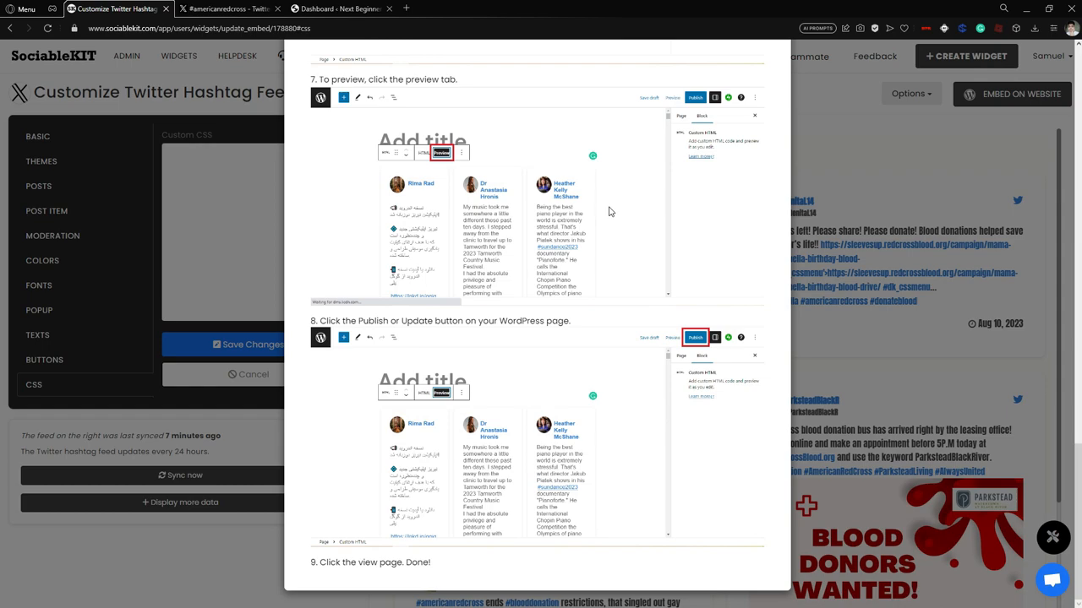
scroll(610, 211, "up", 15)
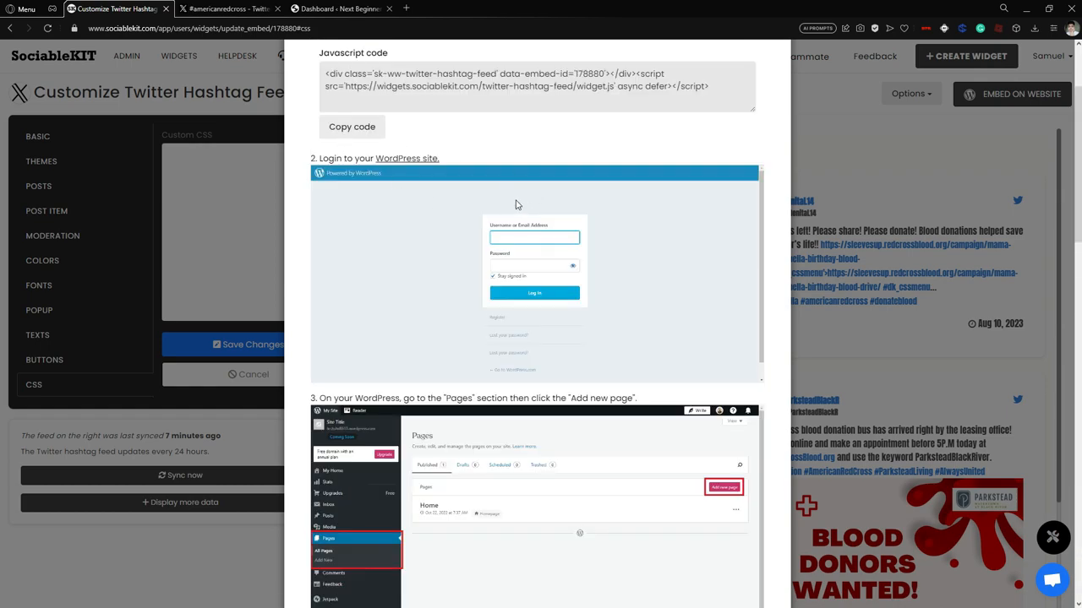
scroll(517, 205, "up", 2)
left_click(369, 267)
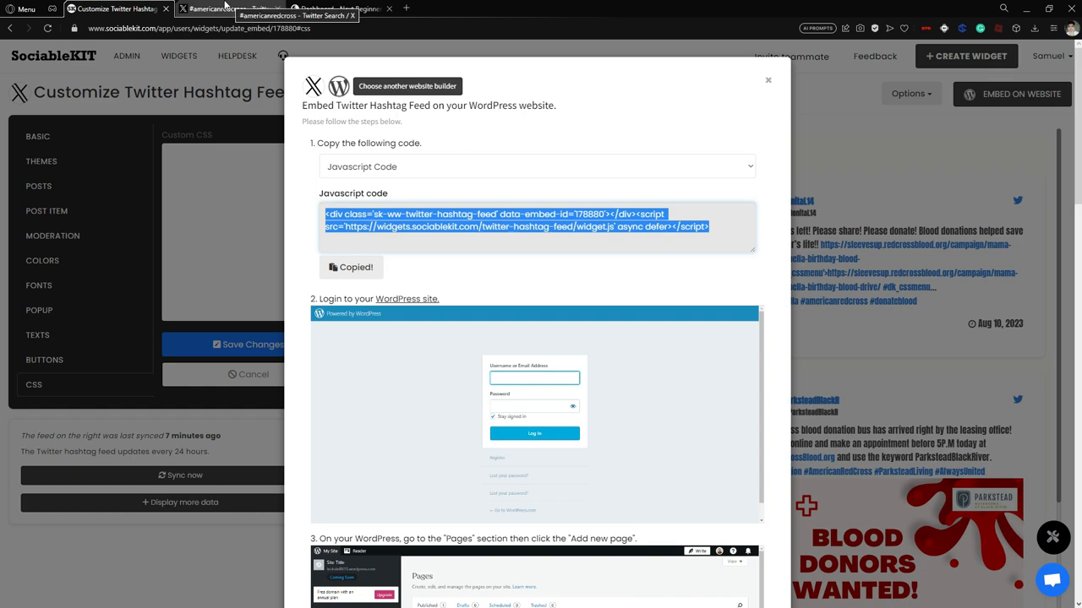
left_click(531, 167)
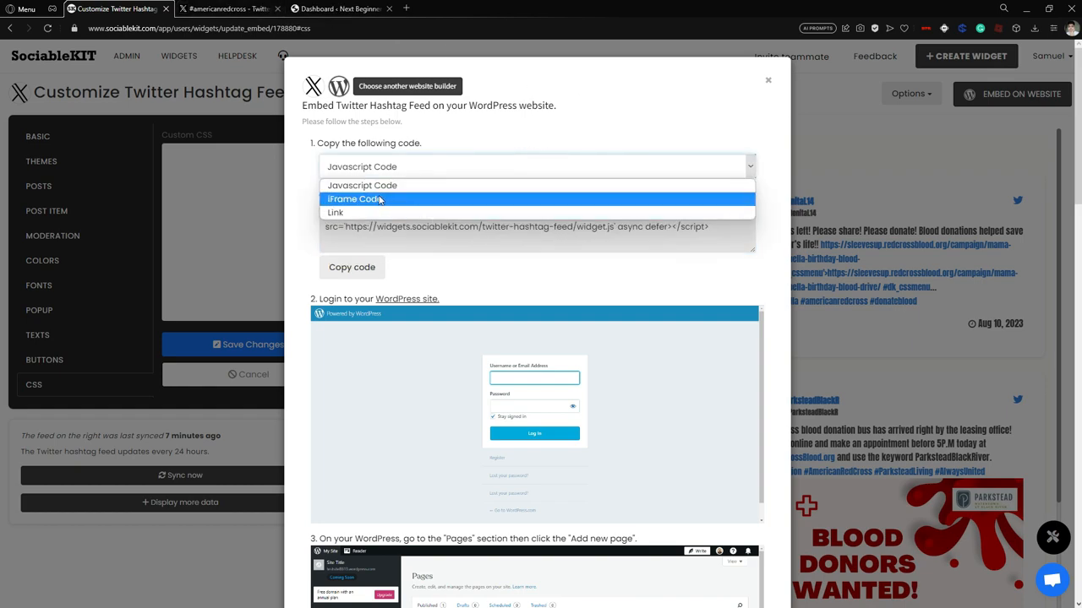
left_click(300, 175)
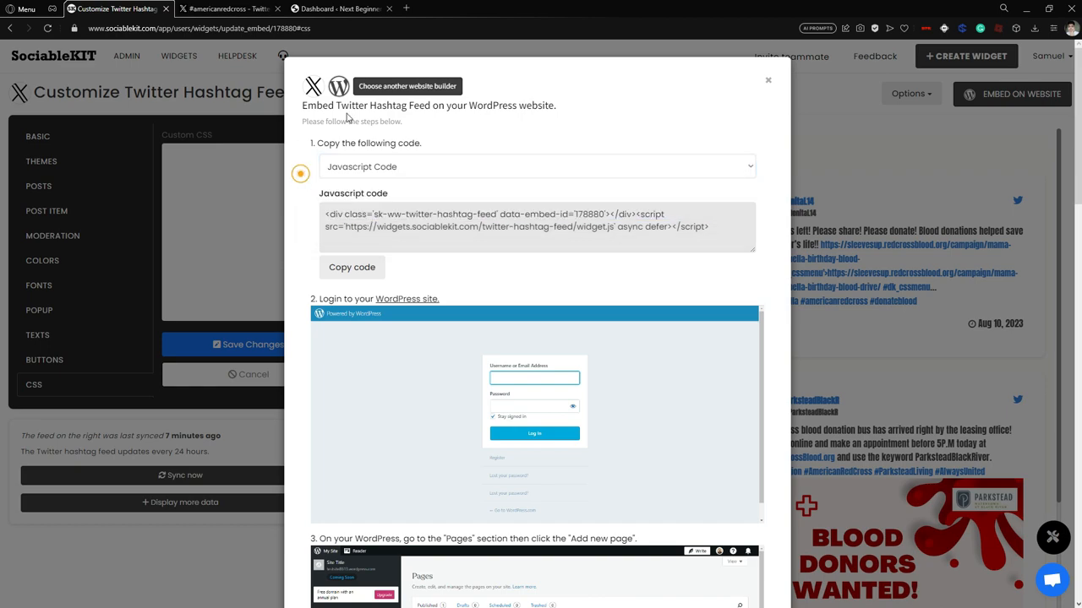
left_click(365, 267)
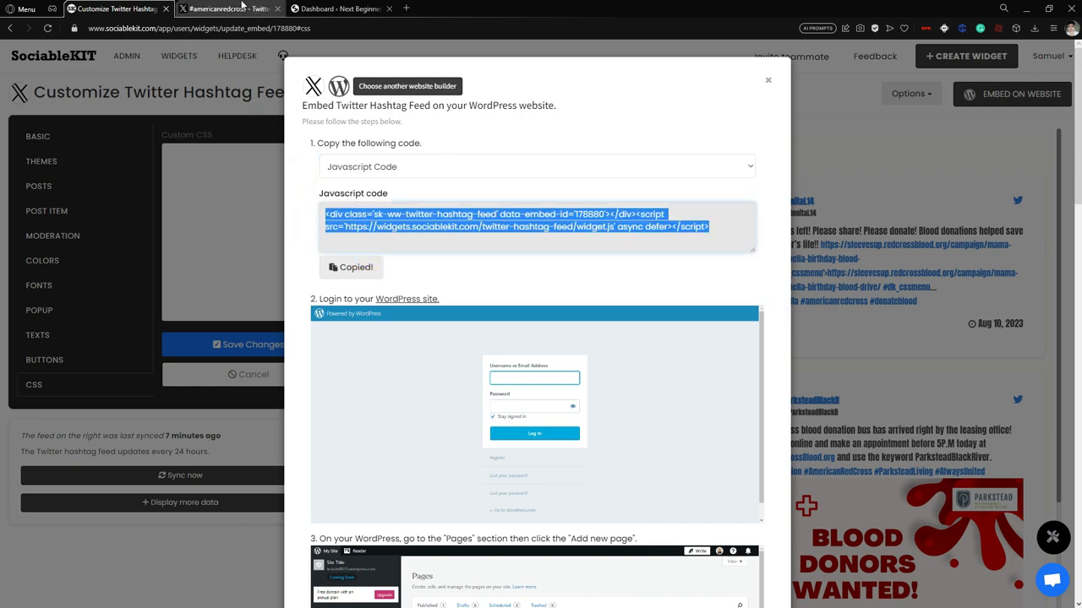
- Switch to the WordPress dashboard, disabling the browser's tab snoozing, and add a new post
left_click(343, 8)
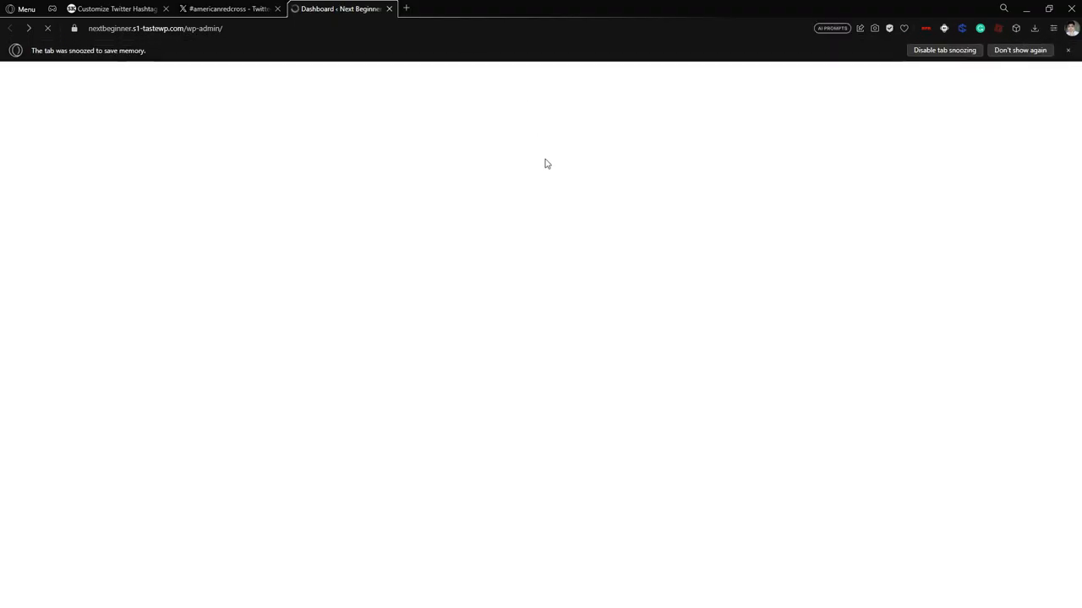
left_click(945, 47)
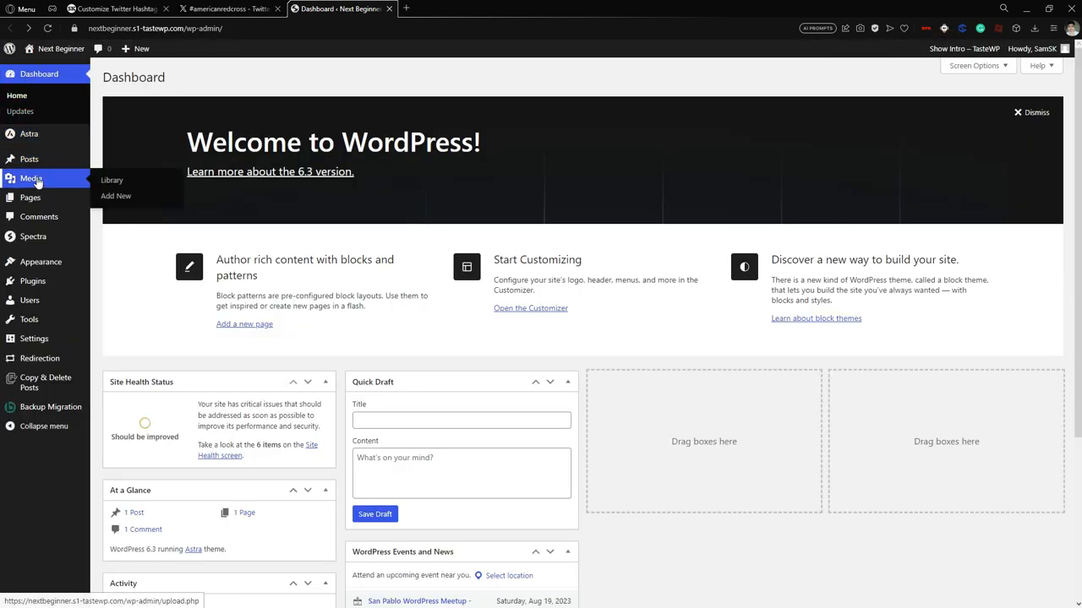
mouse_move(37, 166)
left_click(112, 176)
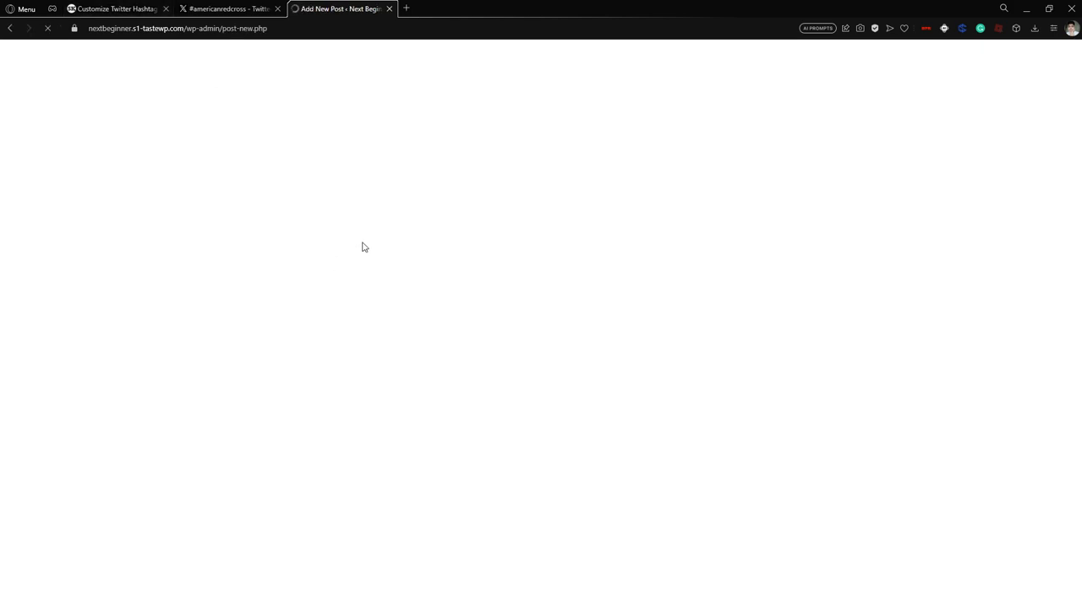
- Enter "#AmericanRedCross Hashtag feeds" as the title of the new post
left_click(383, 139)
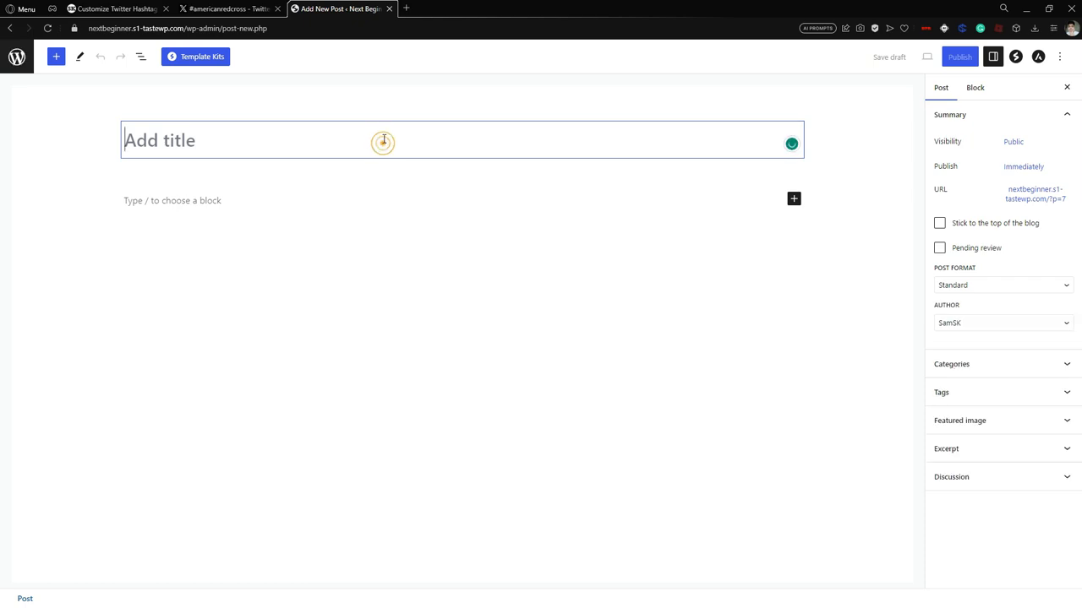
key("Caps_Lock")
type("#")
key("Caps_Lock")
type("a")
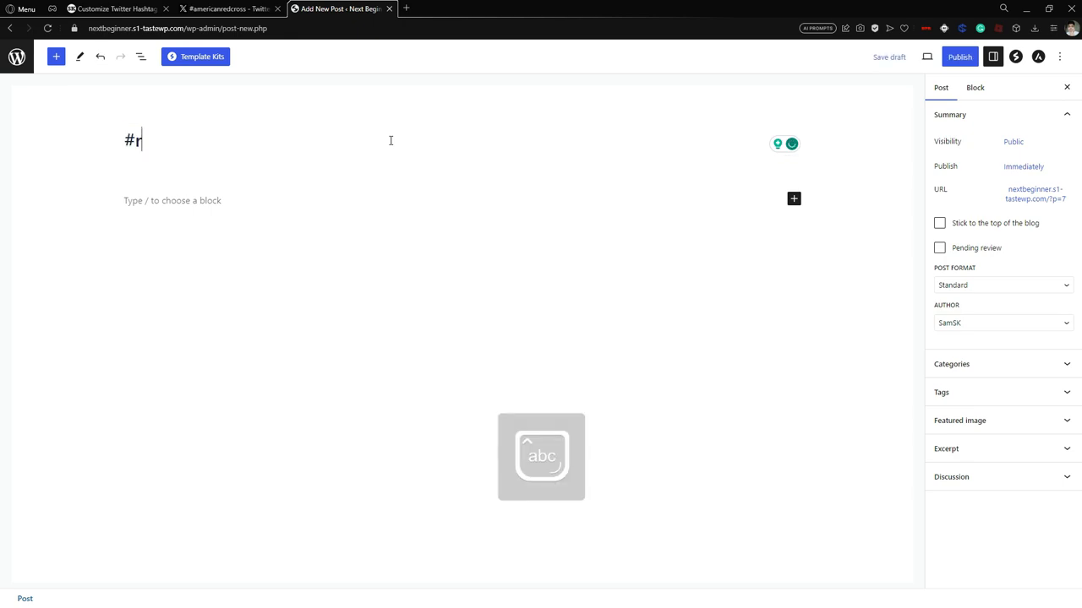
key("Caps_Lock")
key("BackSpace")
type("A")
key("Caps_Lock")
type("merican")
key("Caps_Lock")
type("R")
key("Caps_Lock")
type("ed")
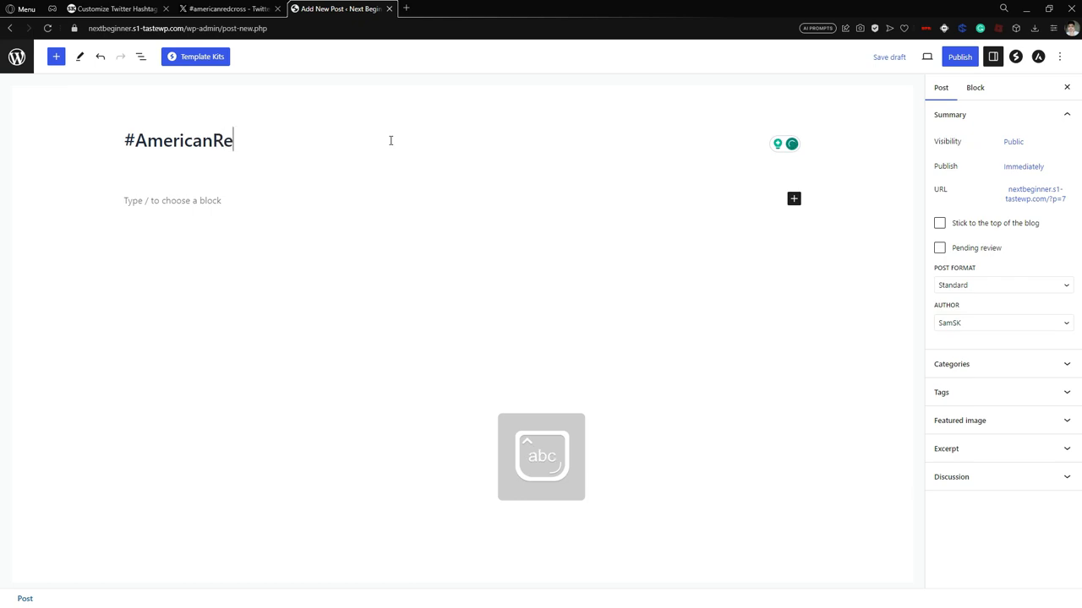
key("Caps_Lock")
type("C")
key("Caps_Lock")
type("ross")
key("Caps_Lock")
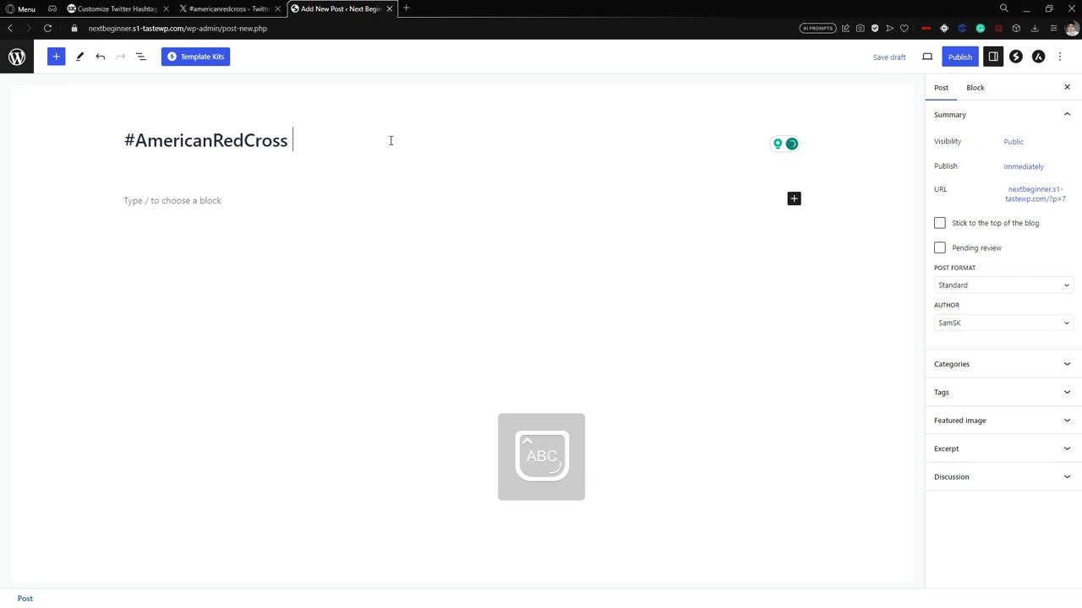
type("H")
key("Caps_Lock")
type("ashtag")
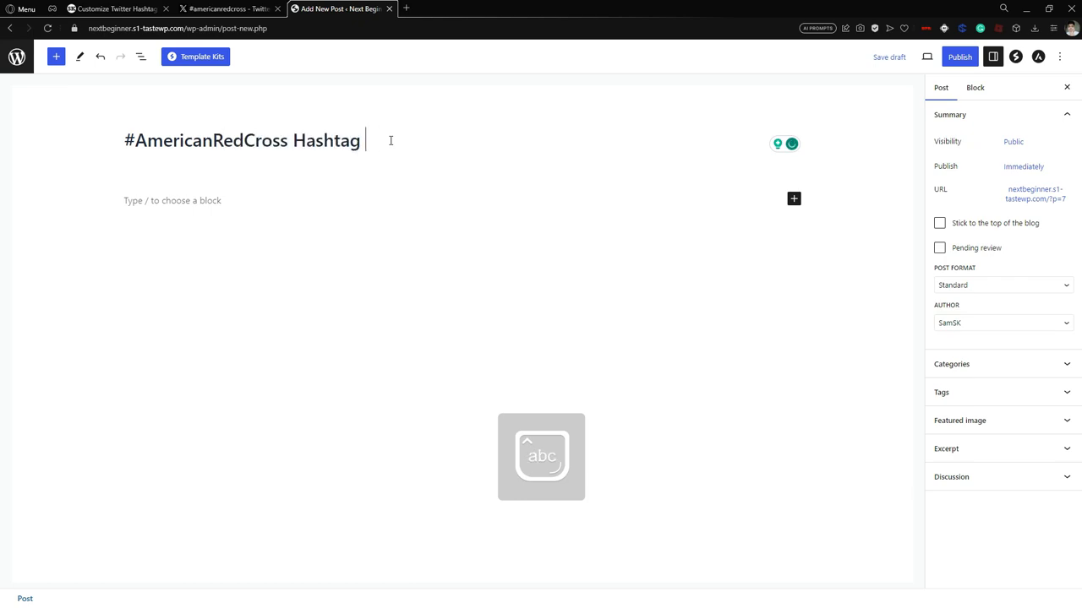
type(" feeds")
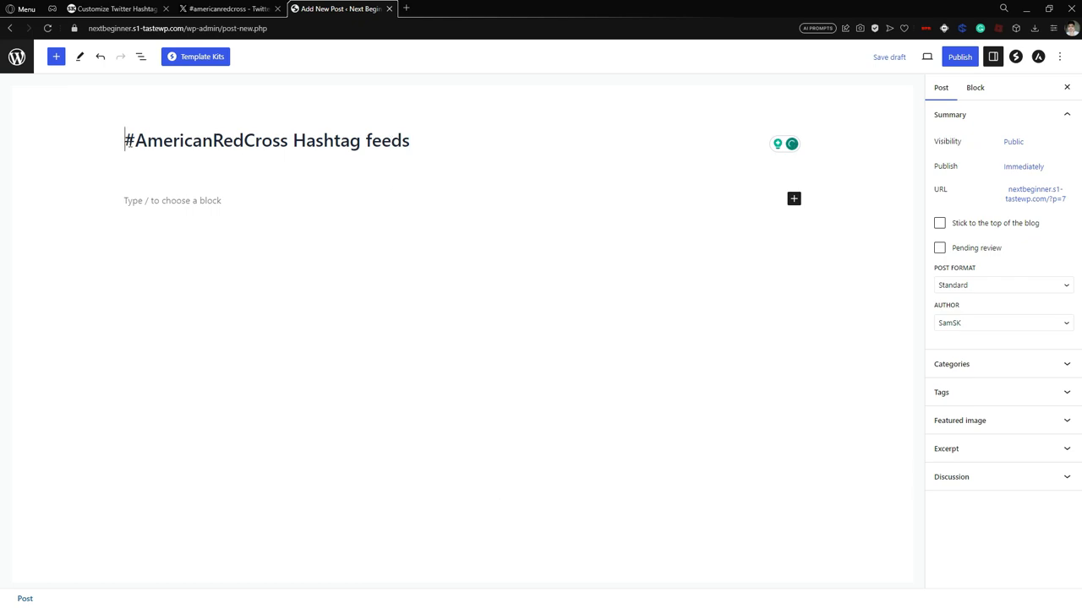
- Remove the leading # from the post title so it reads "AmericanRedCross Hashtag feeds"
left_click(132, 141)
key("BackSpace")
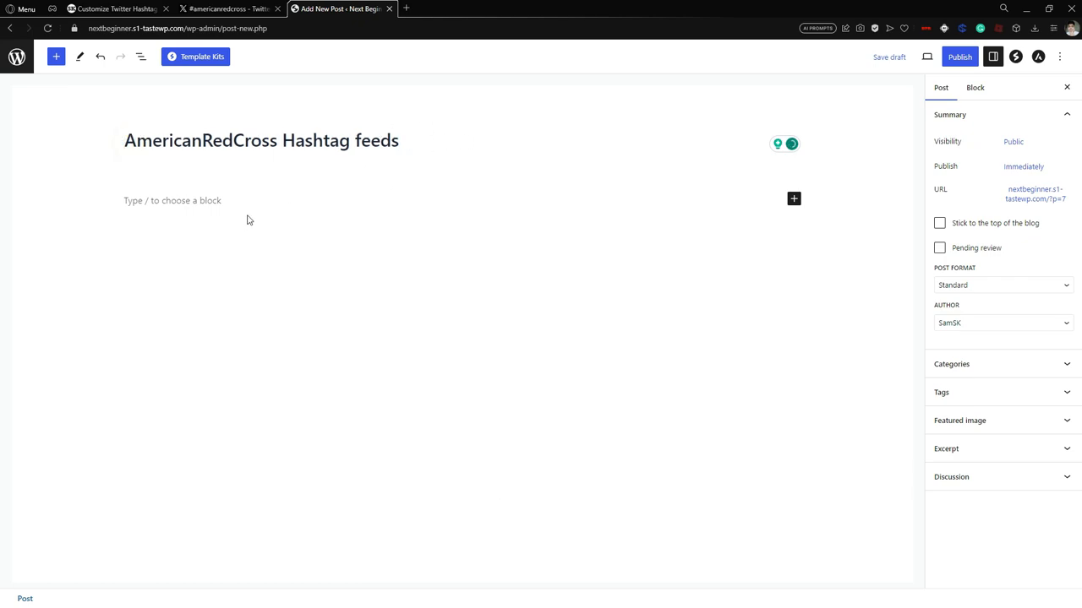
left_click(367, 134)
- Search the block inserter for "custo" and add a Custom HTML block below the post title
left_click(266, 199)
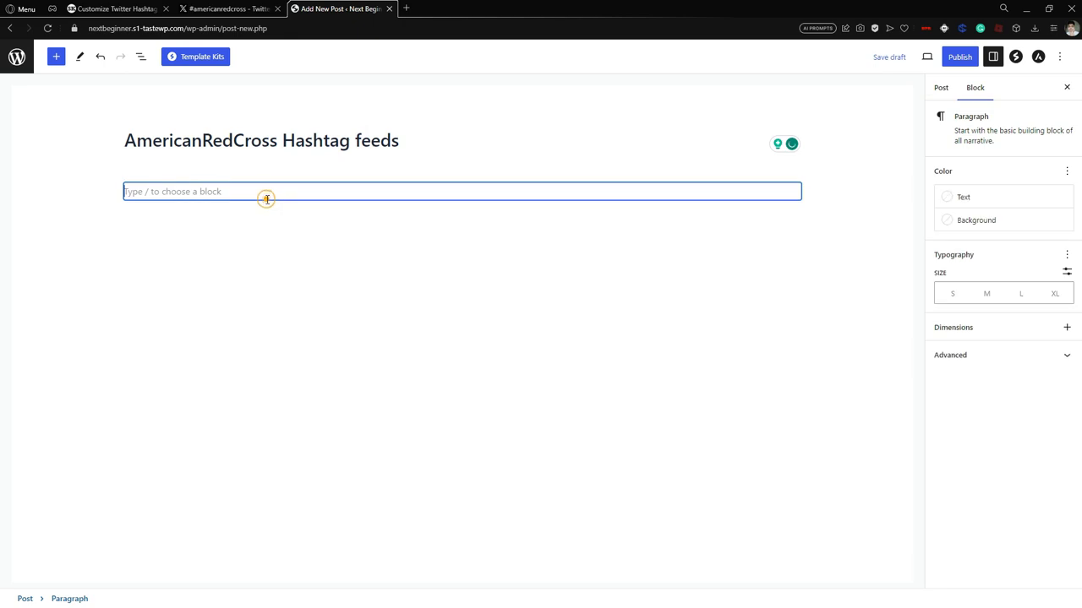
left_click(794, 190)
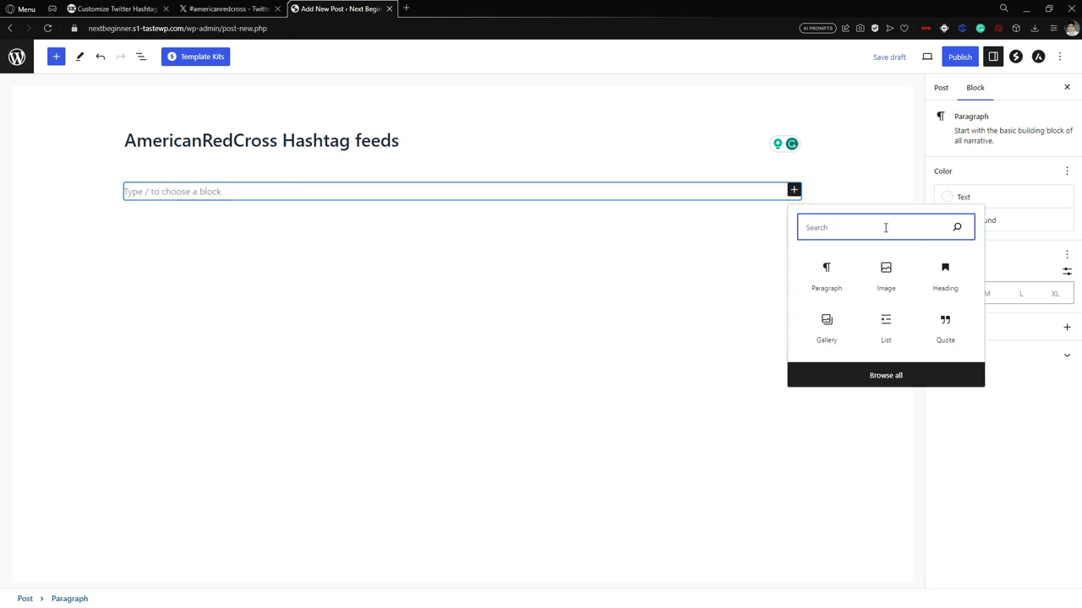
left_click(114, 8)
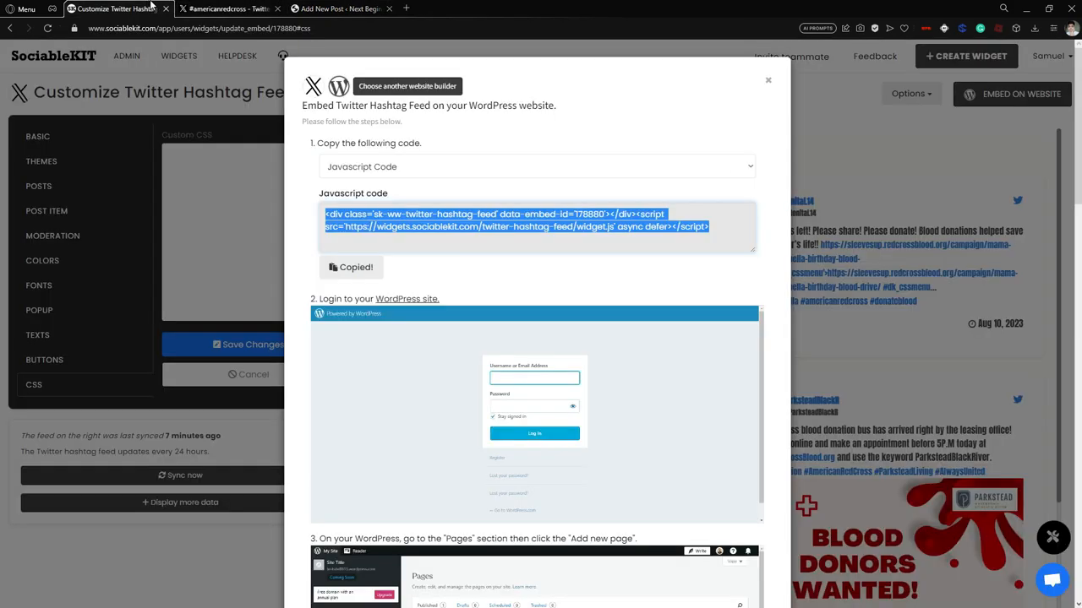
left_click(338, 8)
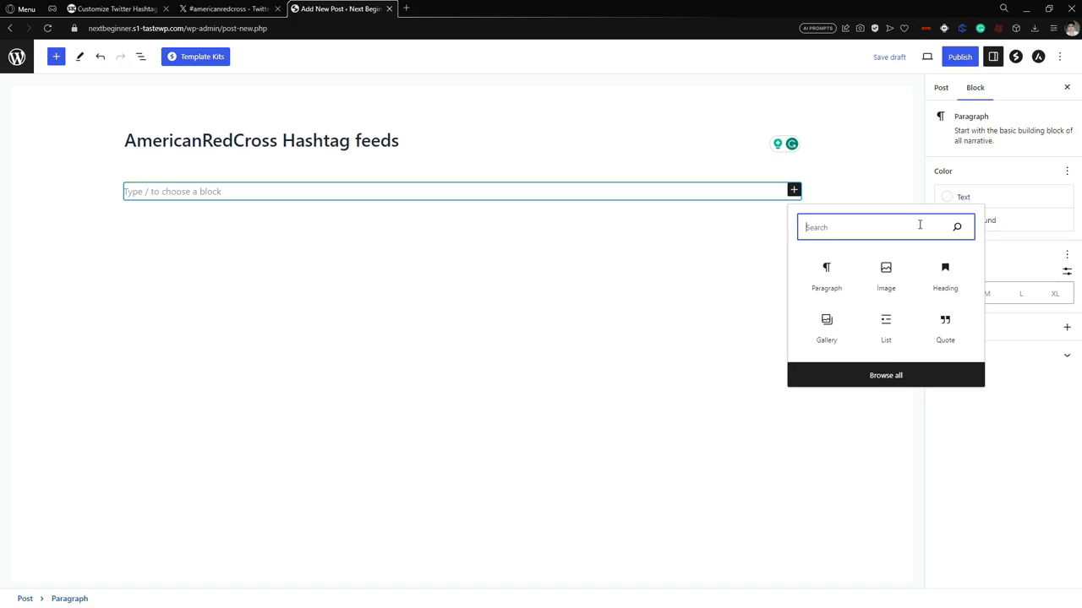
type("cust")
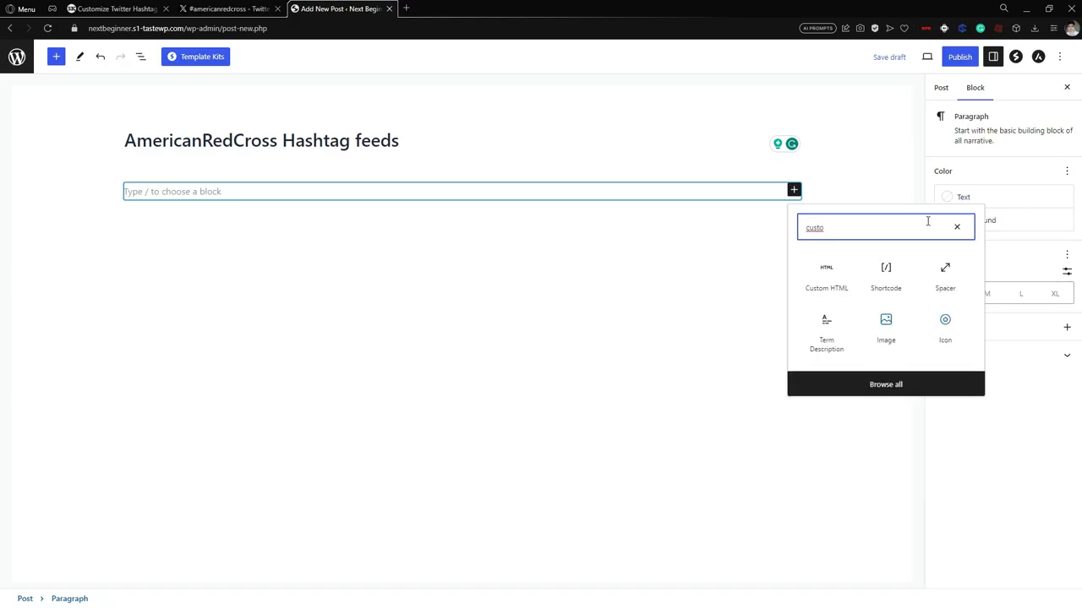
type("o")
left_click(825, 271)
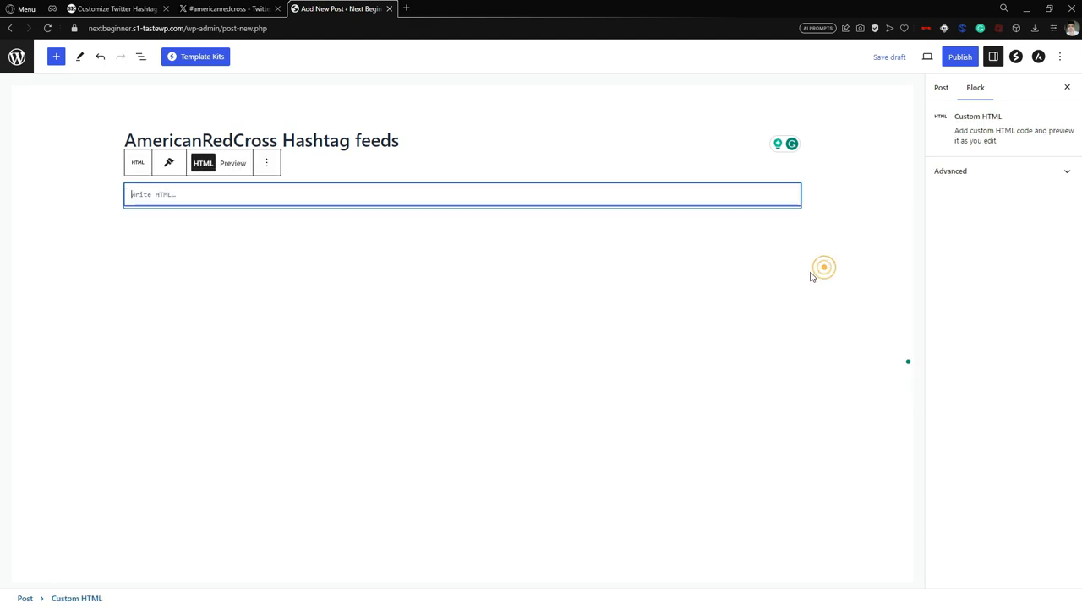
- Paste the copied Twitter hashtag feed Javascript code into the Custom HTML block
right_click(217, 200)
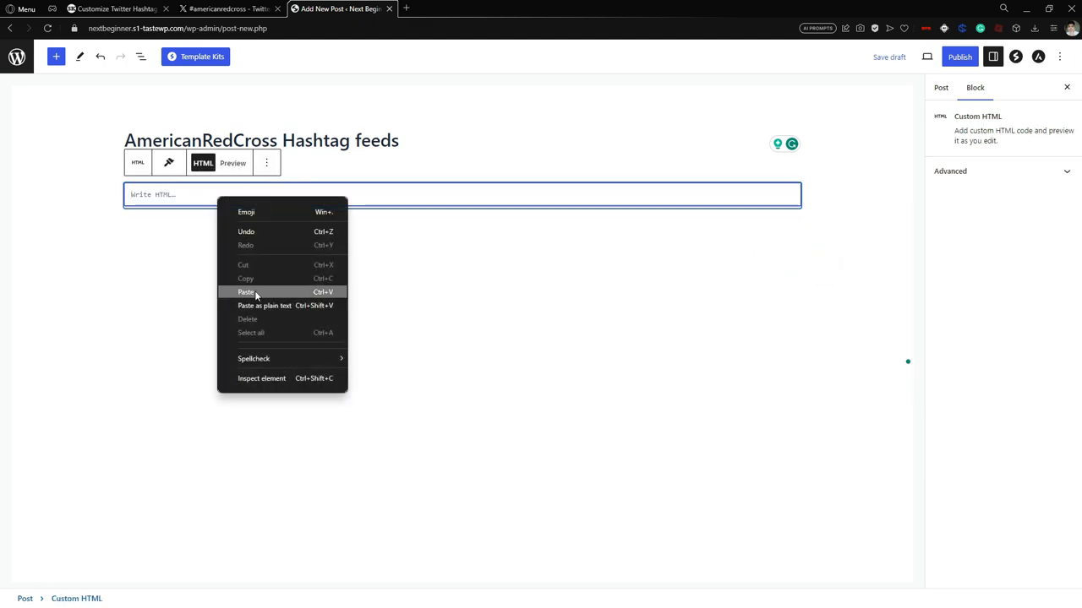
left_click(255, 292)
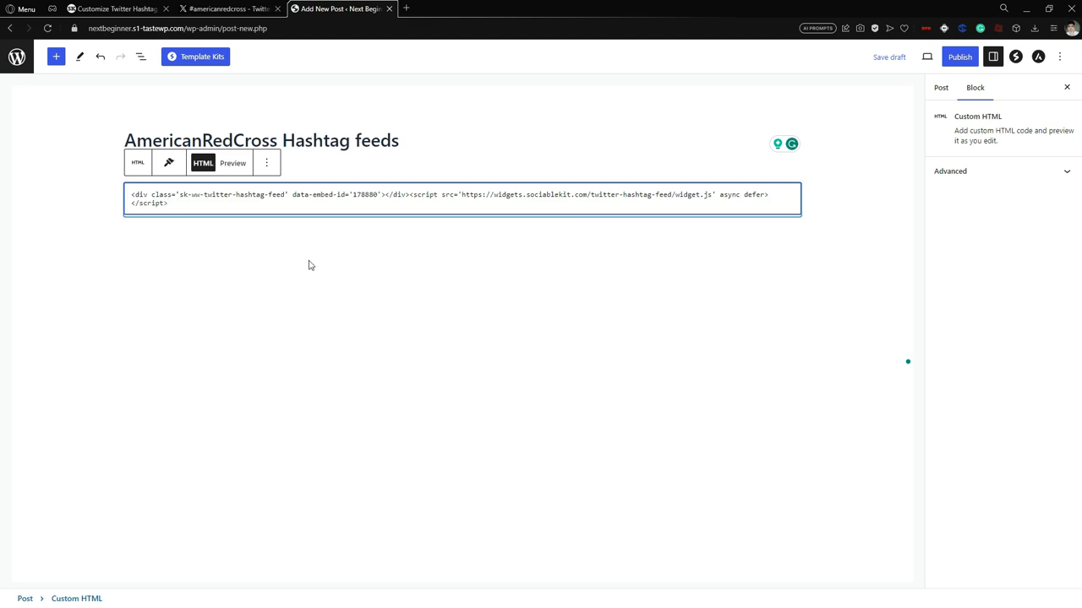
key("Return")
key("BackSpace")
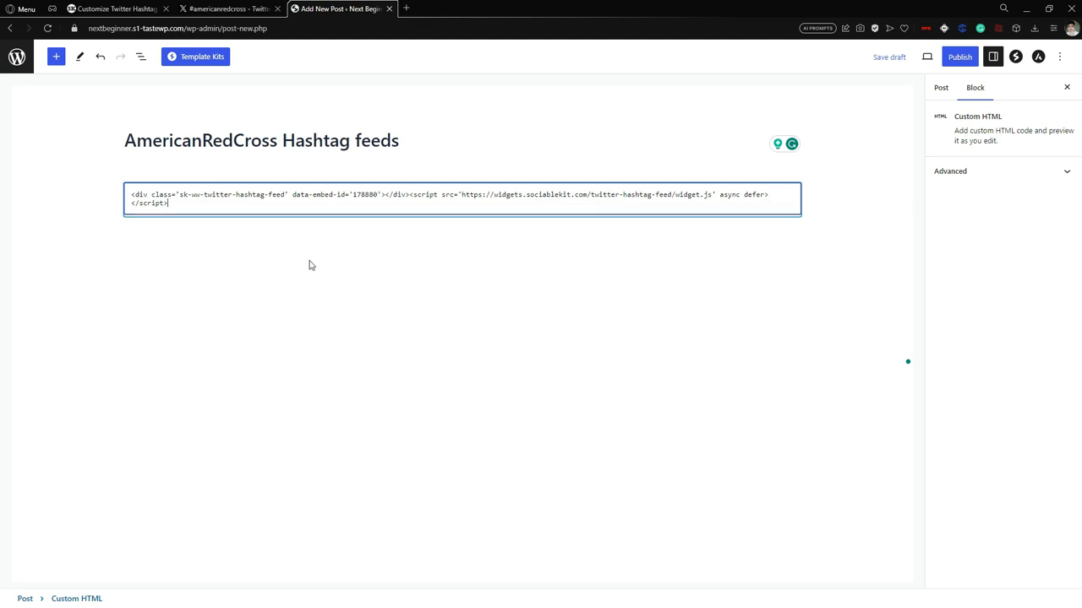
- Deselect the Custom HTML block and publish the post
left_click(297, 218)
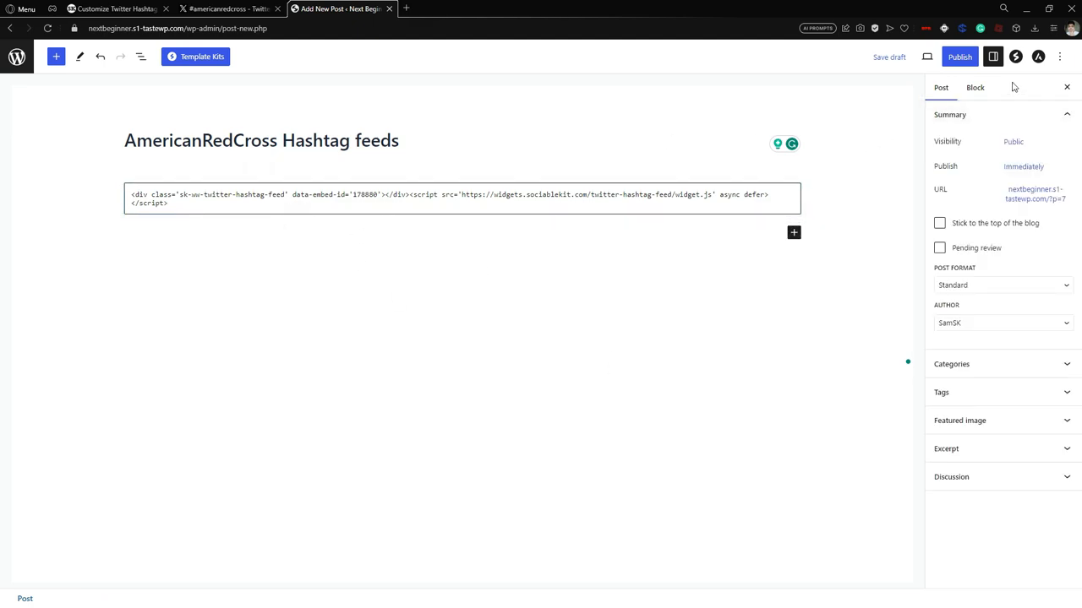
left_click(965, 58)
left_click(963, 57)
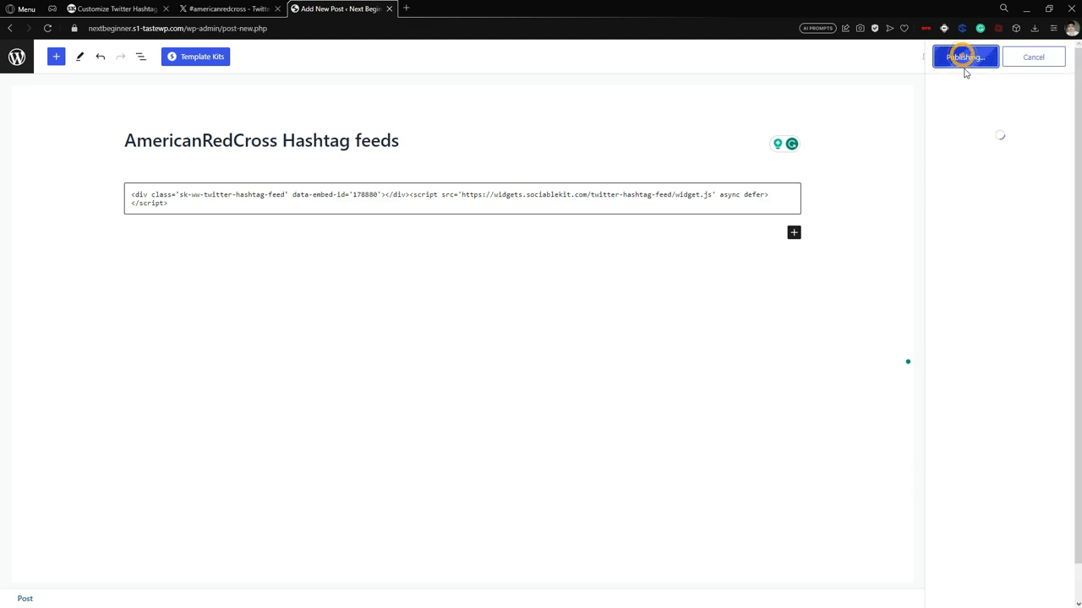